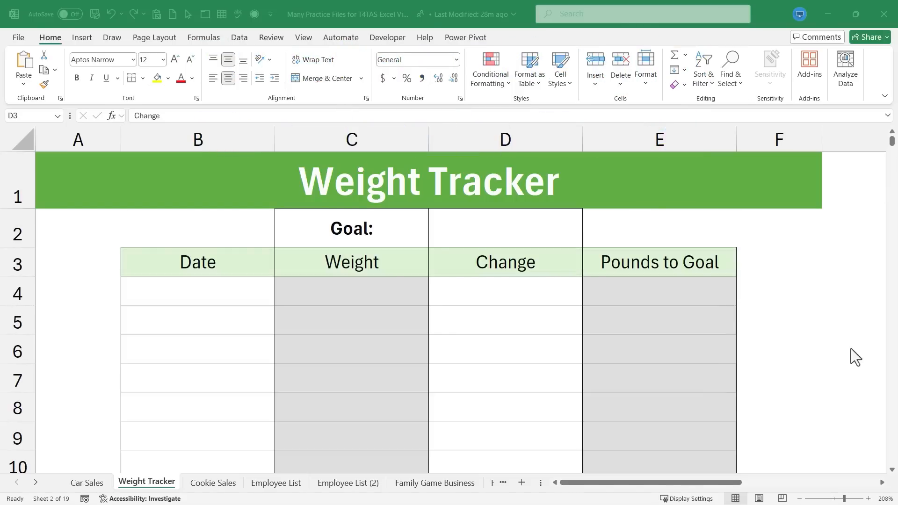
Step: Look through the Weight Tracker sheet's empty rows and its Date, Weight, Change and Pounds to Goal columns
{"action": "scroll", "coordinate": [519, 196], "scroll_direction": "down", "scroll_amount": 5}
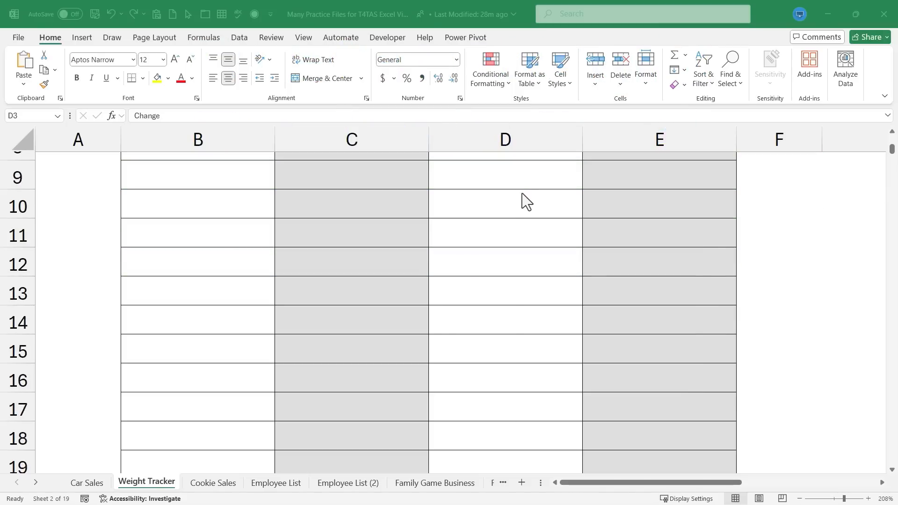
{"action": "scroll", "coordinate": [491, 225], "scroll_direction": "up", "scroll_amount": 5}
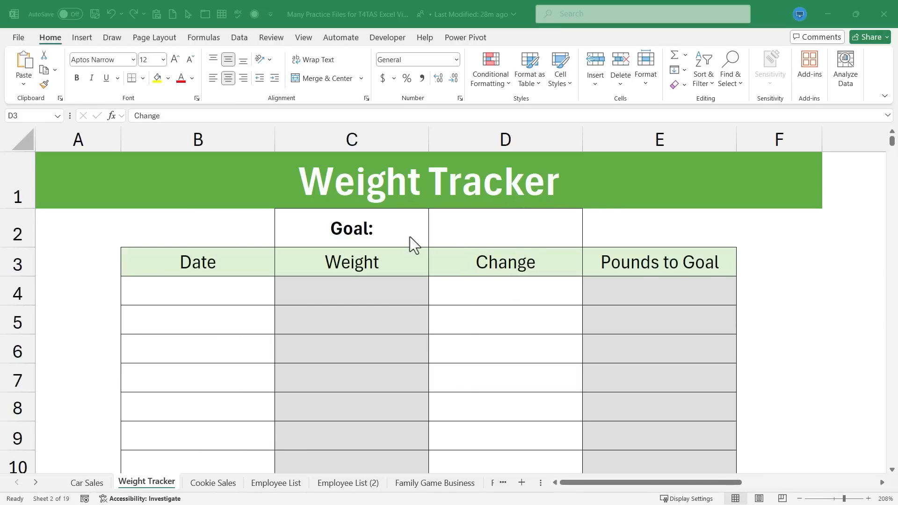
{"action": "left_click", "coordinate": [141, 484]}
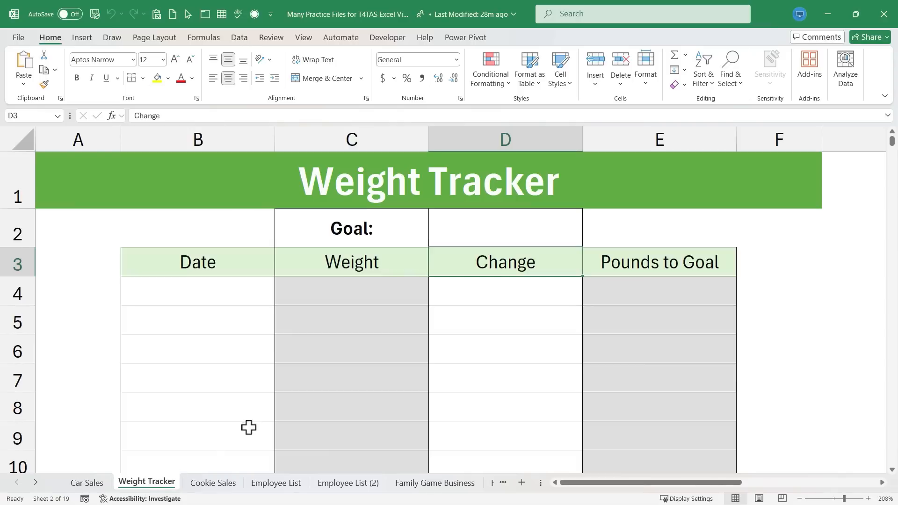
{"action": "scroll", "coordinate": [457, 307], "scroll_direction": "down", "scroll_amount": 9}
{"action": "scroll", "coordinate": [455, 314], "scroll_direction": "down", "scroll_amount": 4}
{"action": "scroll", "coordinate": [453, 313], "scroll_direction": "up", "scroll_amount": 14}
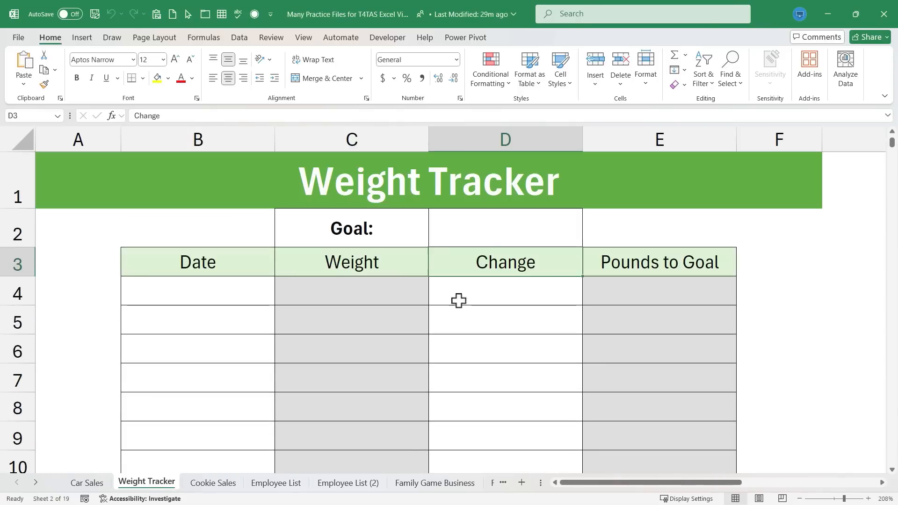
{"action": "scroll", "coordinate": [329, 295], "scroll_direction": "down", "scroll_amount": 1}
{"action": "scroll", "coordinate": [324, 295], "scroll_direction": "up", "scroll_amount": 1}
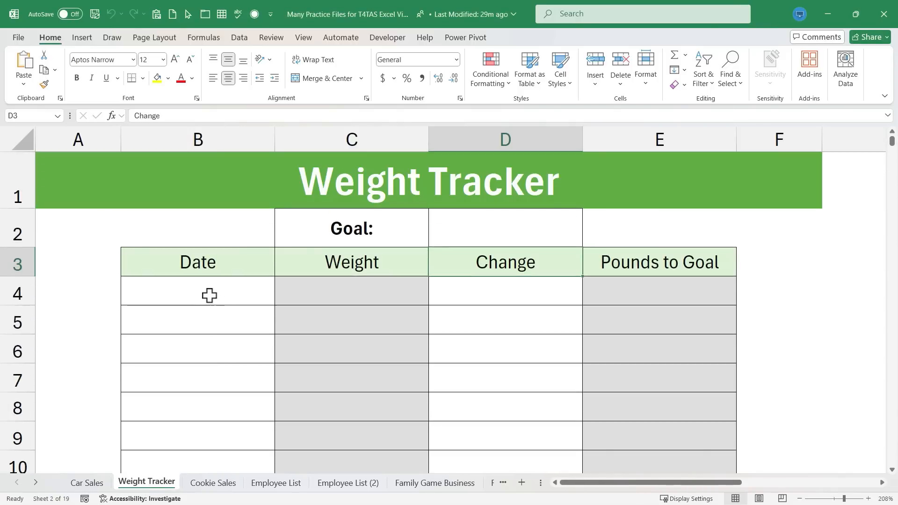
{"action": "left_click", "coordinate": [207, 294]}
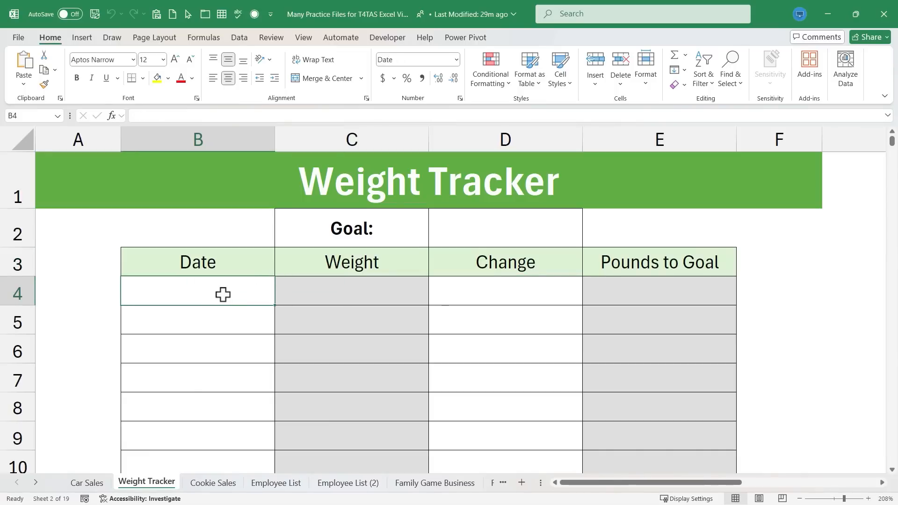
{"action": "left_click", "coordinate": [366, 294]}
{"action": "left_click", "coordinate": [515, 291]}
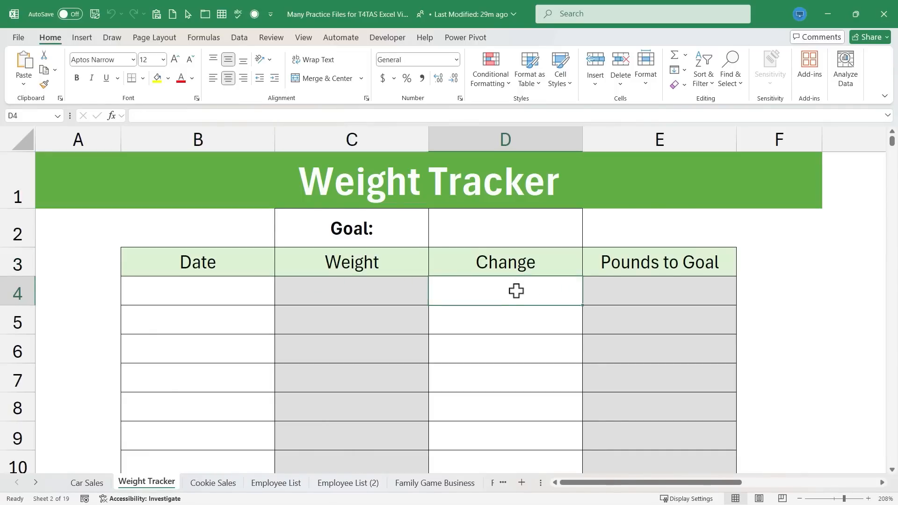
{"action": "left_click", "coordinate": [659, 294]}
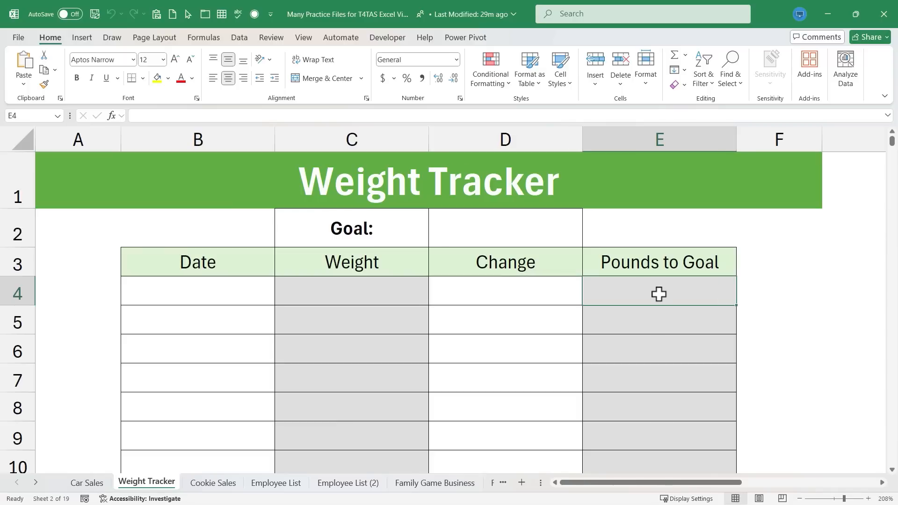
Step: Enter the start date 1/1/2025 in the first Date cell, B4
{"action": "left_click", "coordinate": [204, 291]}
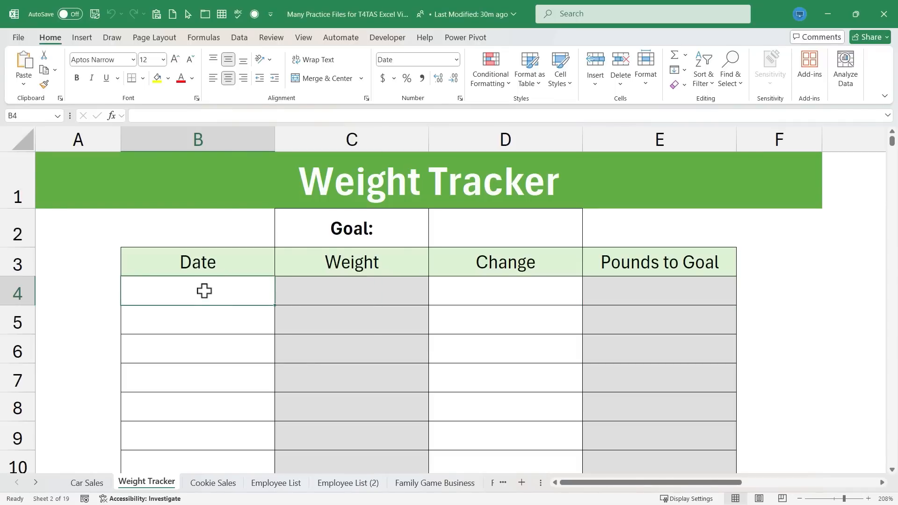
{"action": "type", "text": "1/"}
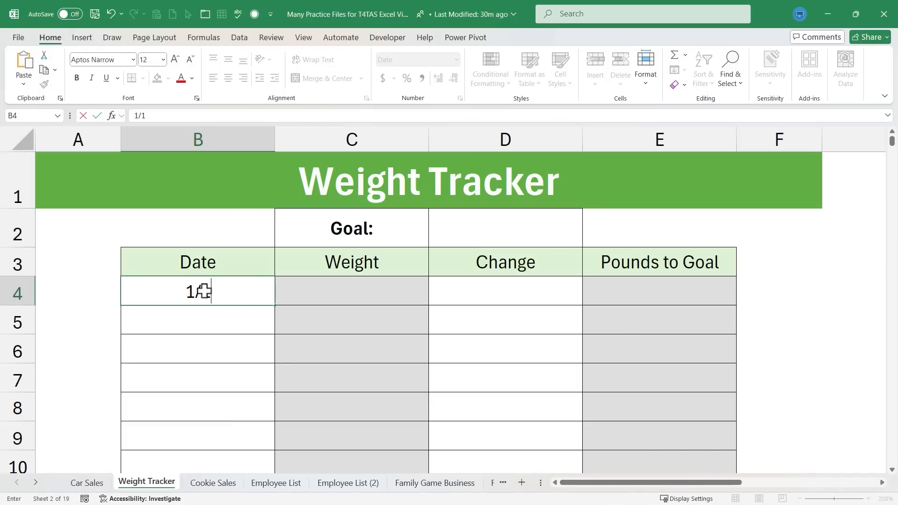
{"action": "type", "text": "1/2025"}
{"action": "key", "text": "Return"}
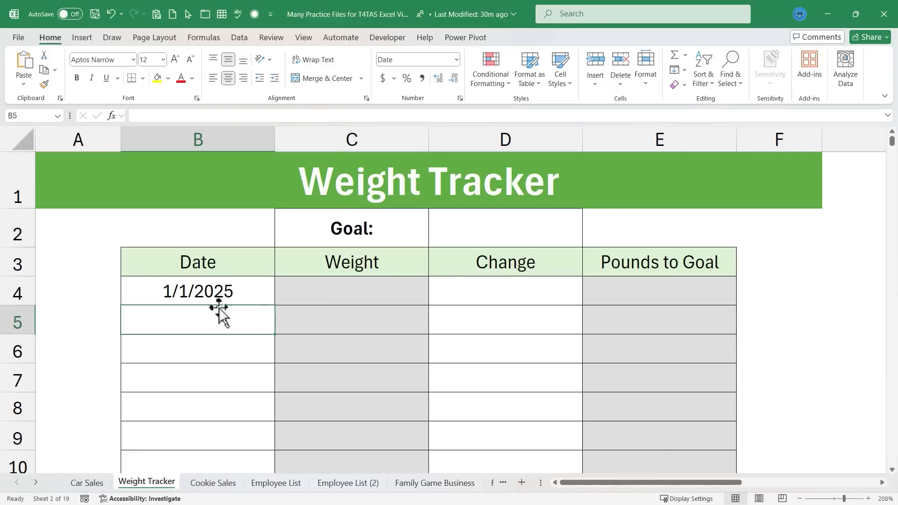
{"action": "left_click", "coordinate": [240, 291]}
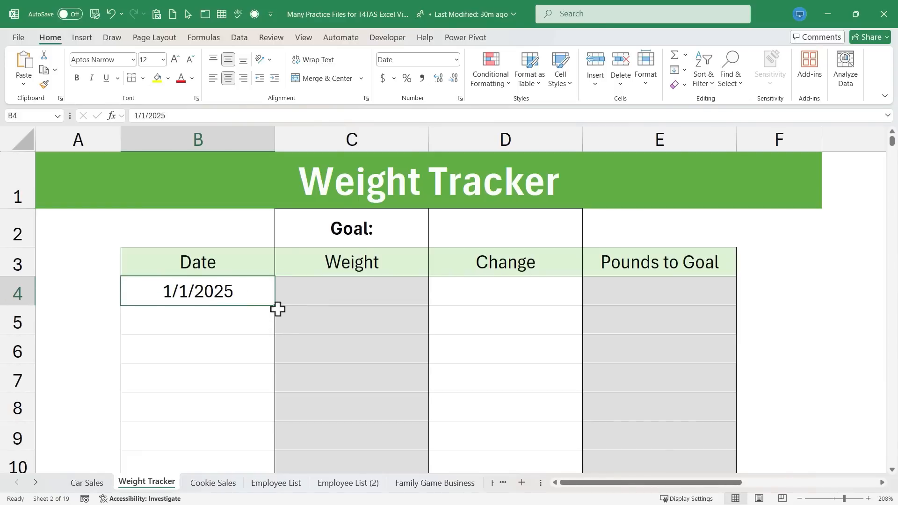
{"action": "left_click_drag", "start_coordinate": [278, 307], "coordinate": [258, 459]}
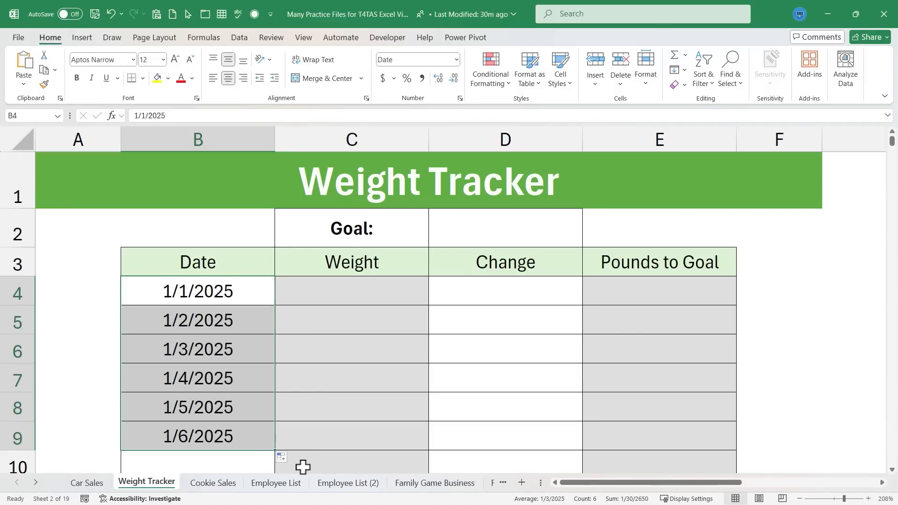
{"action": "key", "text": "ctrl+z"}
Step: Start a fill series from B4, running in Columns with the Date type and Day as the date unit
{"action": "scroll", "coordinate": [319, 358], "scroll_direction": "down", "scroll_amount": 11}
{"action": "scroll", "coordinate": [321, 365], "scroll_direction": "down", "scroll_amount": 20}
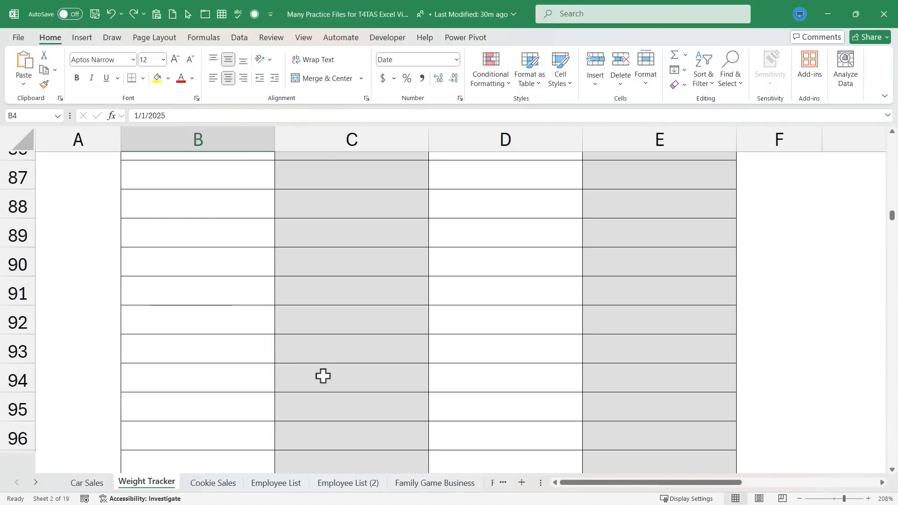
{"action": "scroll", "coordinate": [322, 389], "scroll_direction": "up", "scroll_amount": 20}
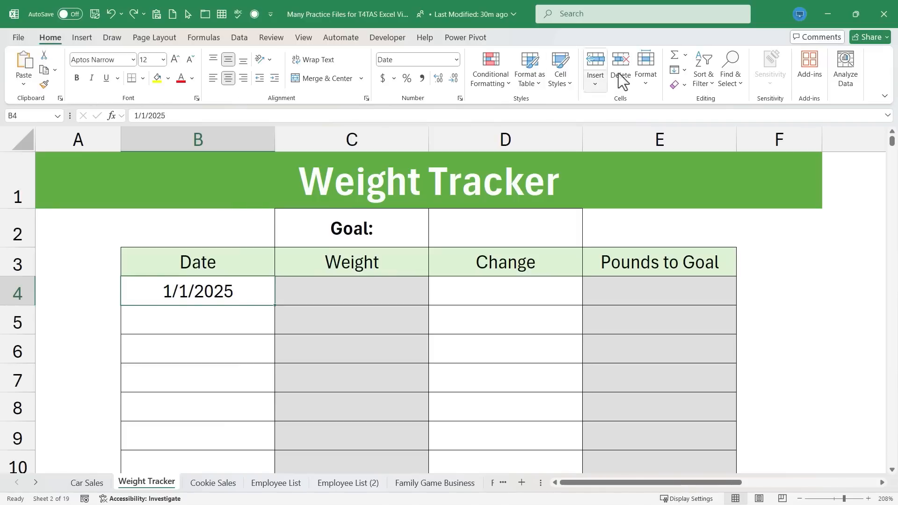
{"action": "left_click", "coordinate": [684, 70]}
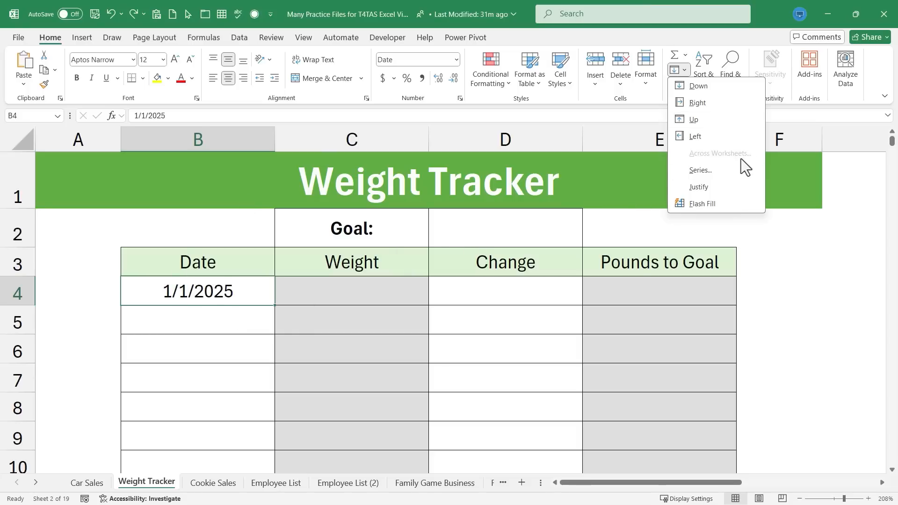
{"action": "left_click", "coordinate": [704, 169]}
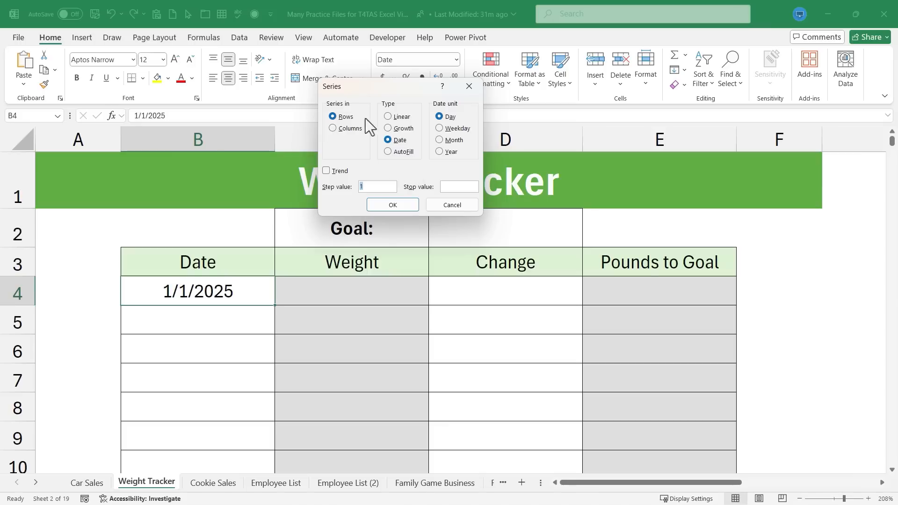
{"action": "left_click", "coordinate": [333, 129]}
{"action": "left_click", "coordinate": [440, 129]}
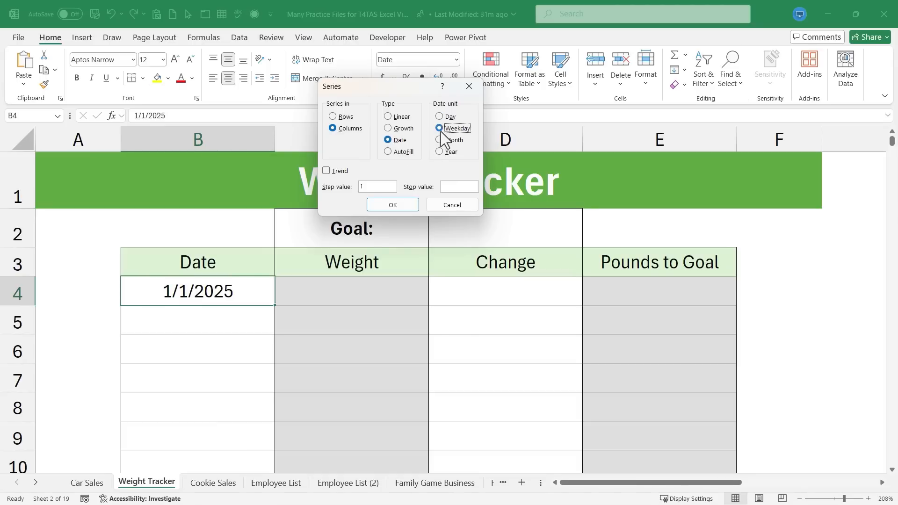
{"action": "left_click", "coordinate": [440, 117]}
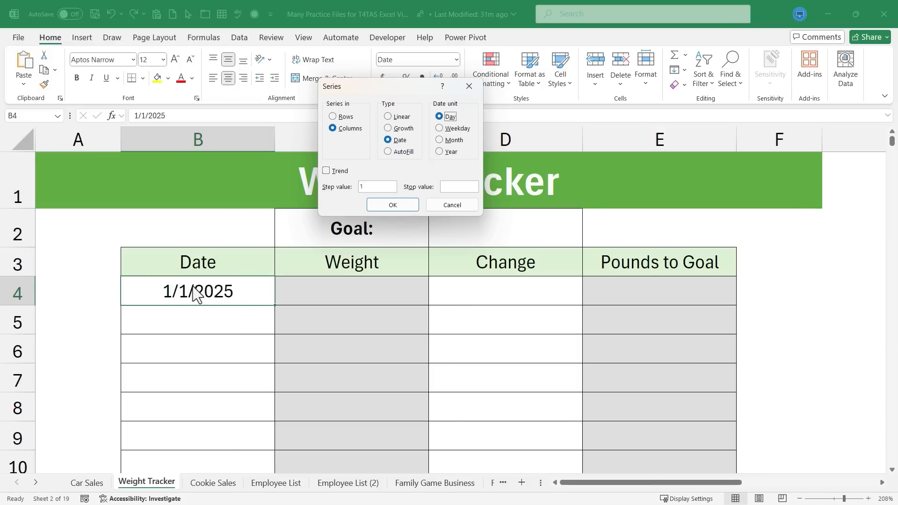
Step: Set the series stop value to 12/31/2025 and fill the daily dates down the Date column
{"action": "left_click", "coordinate": [359, 187]}
{"action": "type", "text": "2"}
{"action": "left_click_drag", "start_coordinate": [374, 184], "coordinate": [348, 185]}
{"action": "type", "text": "1/2025"}
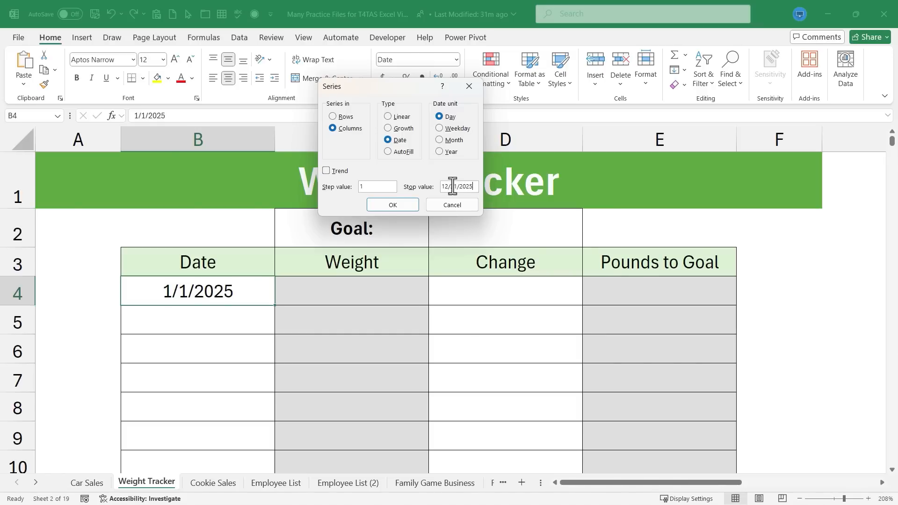
{"action": "left_click", "coordinate": [405, 209]}
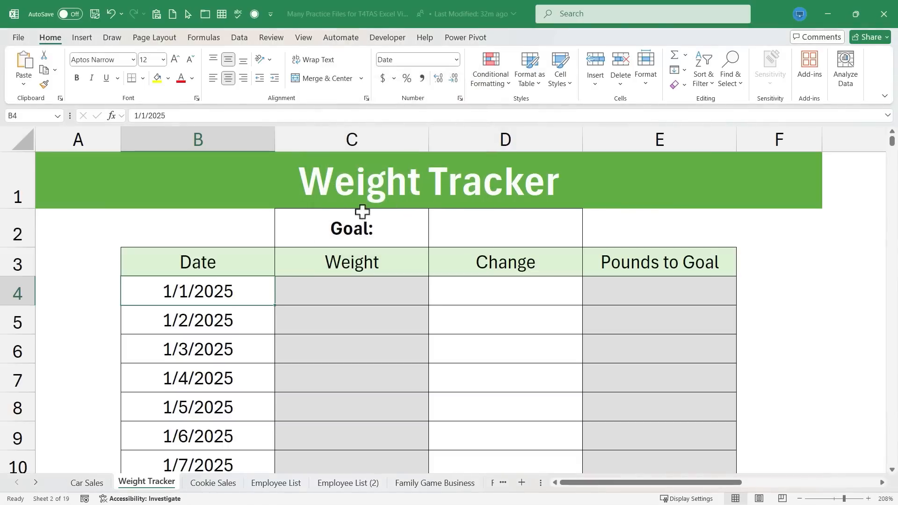
Step: Enter 180 as the goal weight in D2
{"action": "left_click_drag", "start_coordinate": [893, 146], "coordinate": [896, 123]}
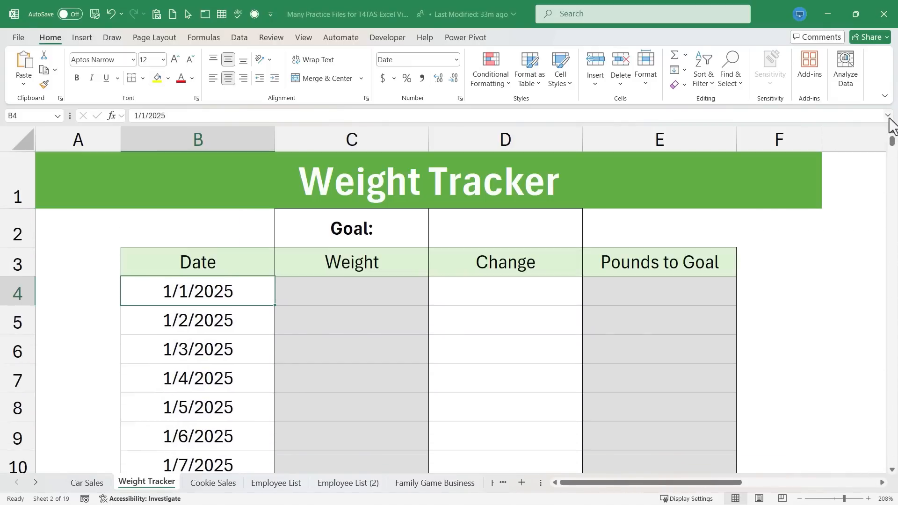
{"action": "left_click", "coordinate": [496, 229]}
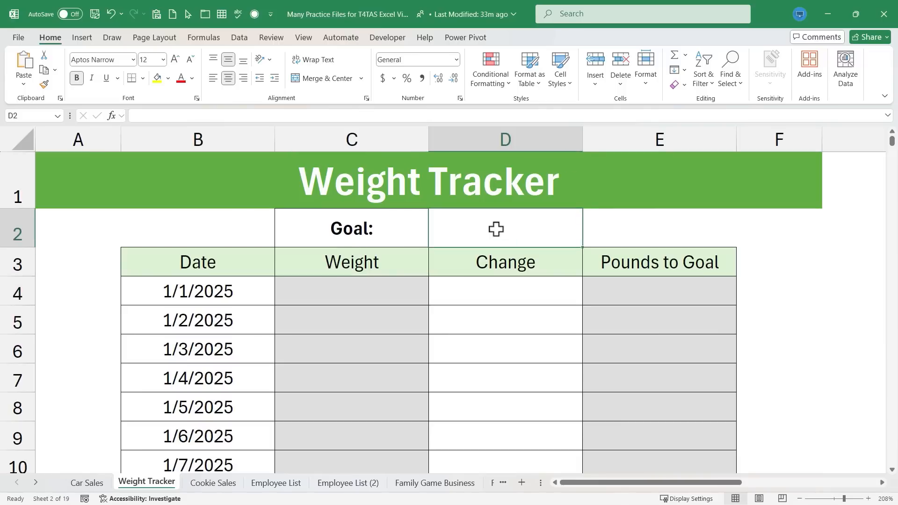
{"action": "type", "text": "180"}
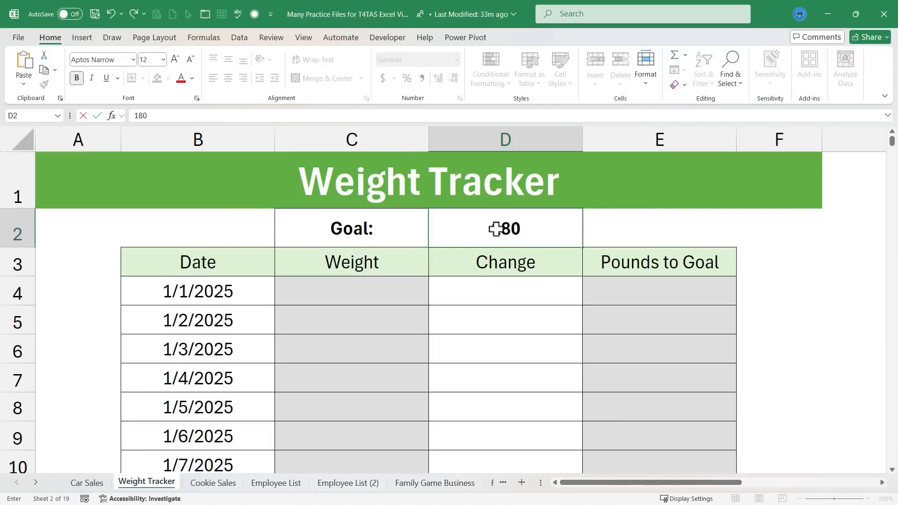
{"action": "key", "text": "Return"}
Step: Enter the weights 210 for 1/1/2025 and 209 for 1/2/2025, with a change of 0 for the first day
{"action": "left_click", "coordinate": [370, 295]}
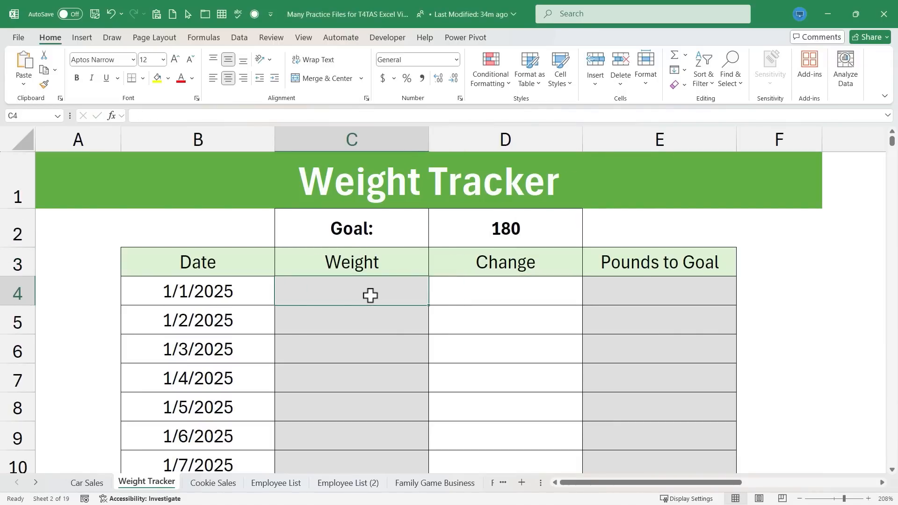
{"action": "type", "text": "210"}
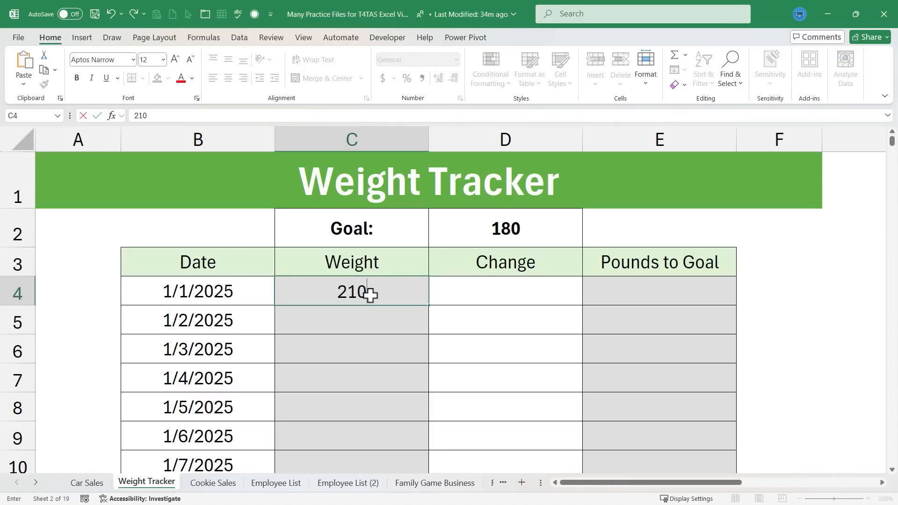
{"action": "key", "text": "Tab"}
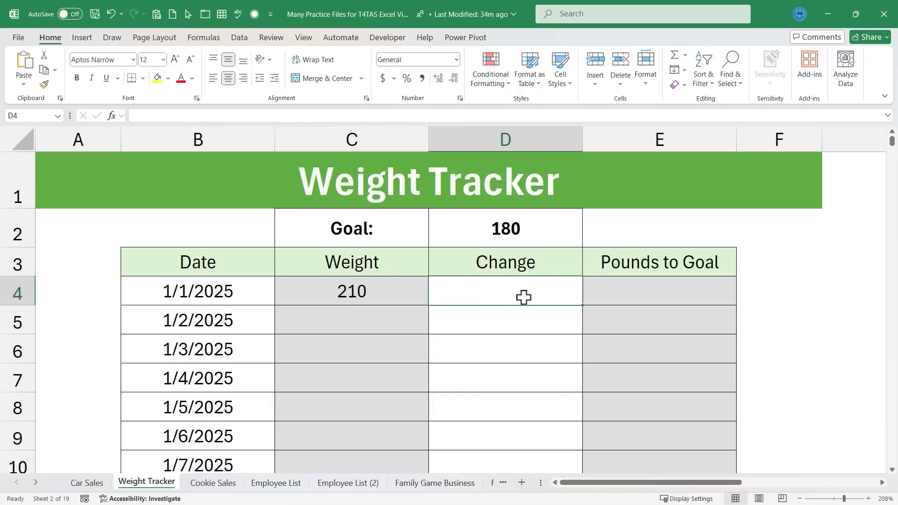
{"action": "type", "text": "0"}
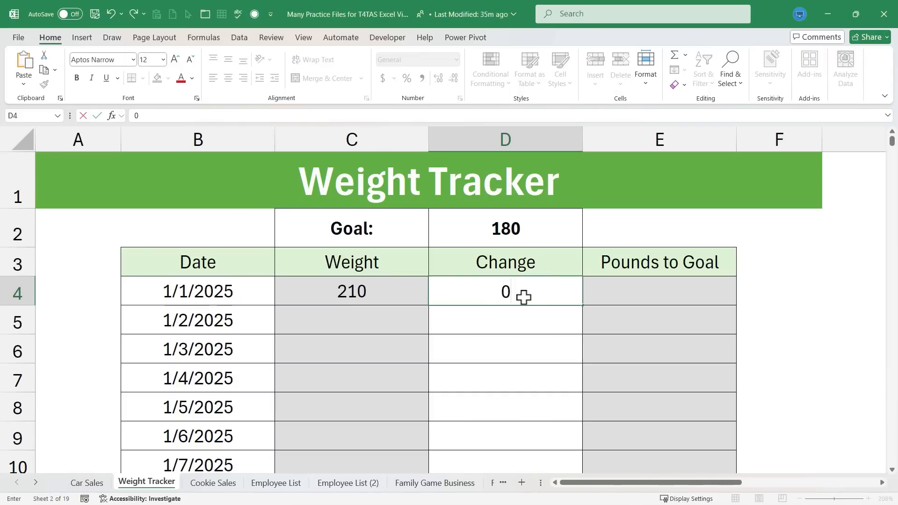
{"action": "key", "text": "Return"}
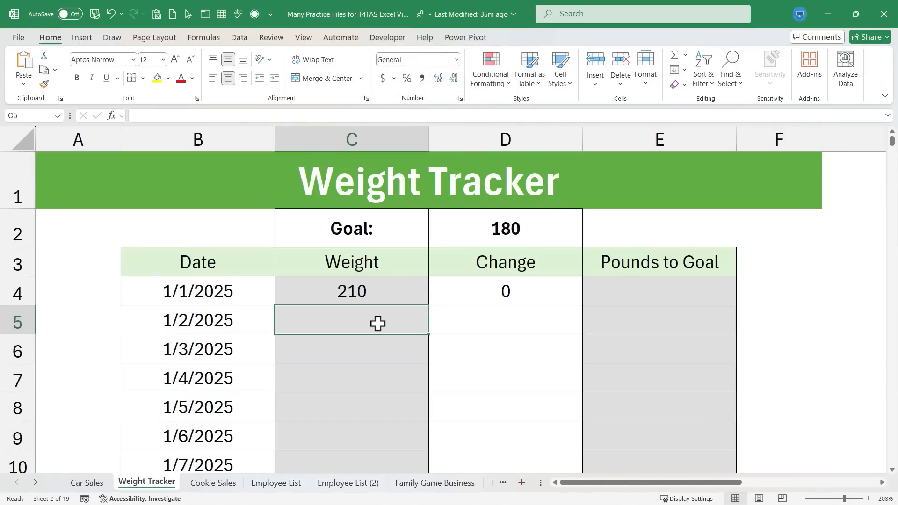
{"action": "type", "text": "209"}
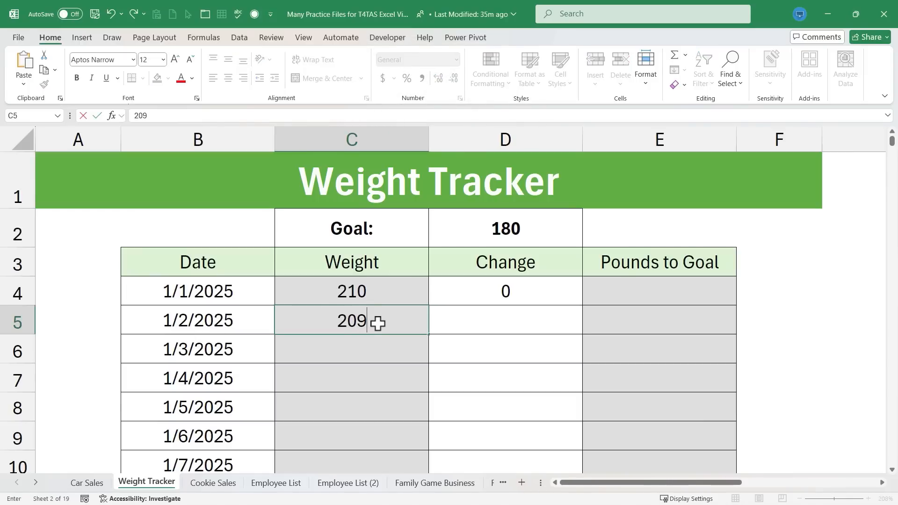
{"action": "key", "text": "Tab"}
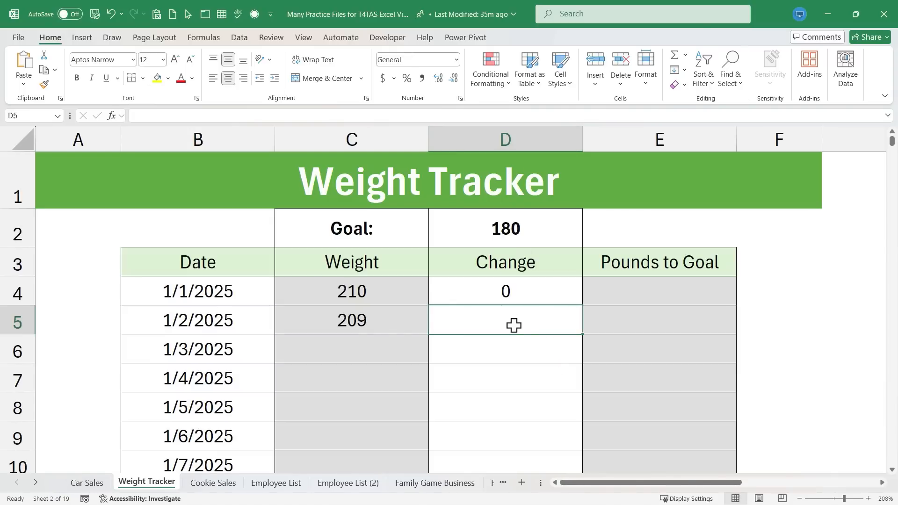
Step: Enter the formula =IF(C5="-"," ",C5-C4) in D5 to calculate the weight change for 1/2/2025
{"action": "type", "text": "=if("}
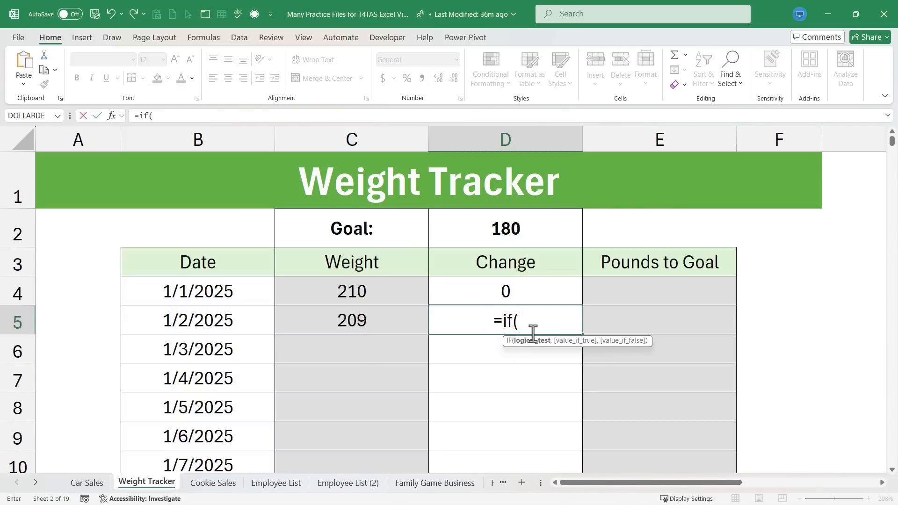
{"action": "type", "text": "c5="}
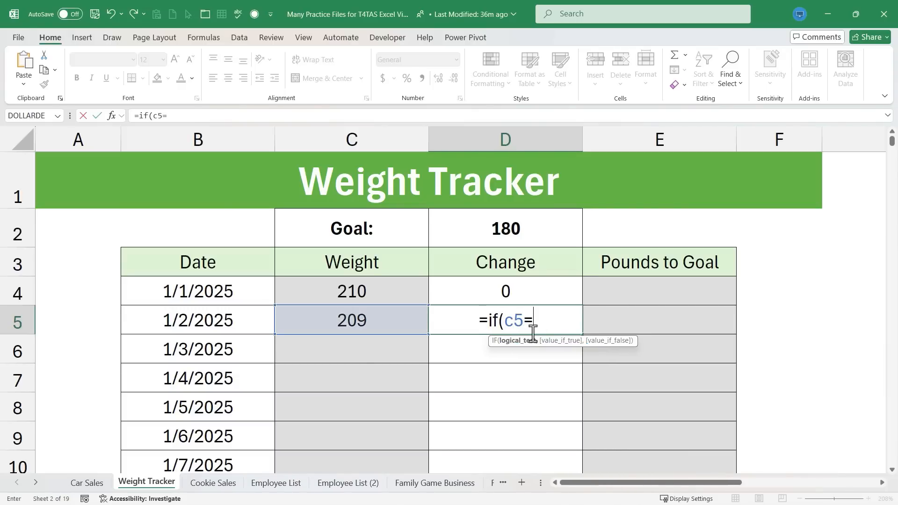
{"action": "type", "text": "\""}
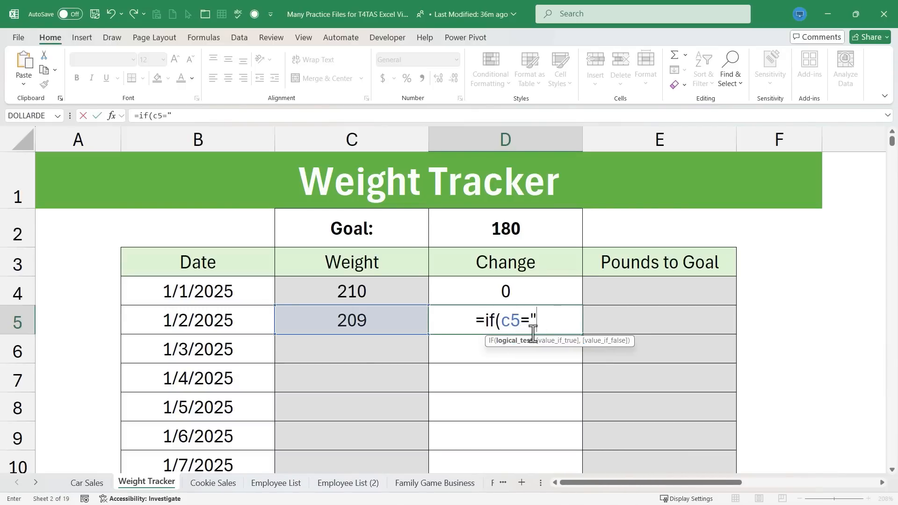
{"action": "type", "text": "-"}
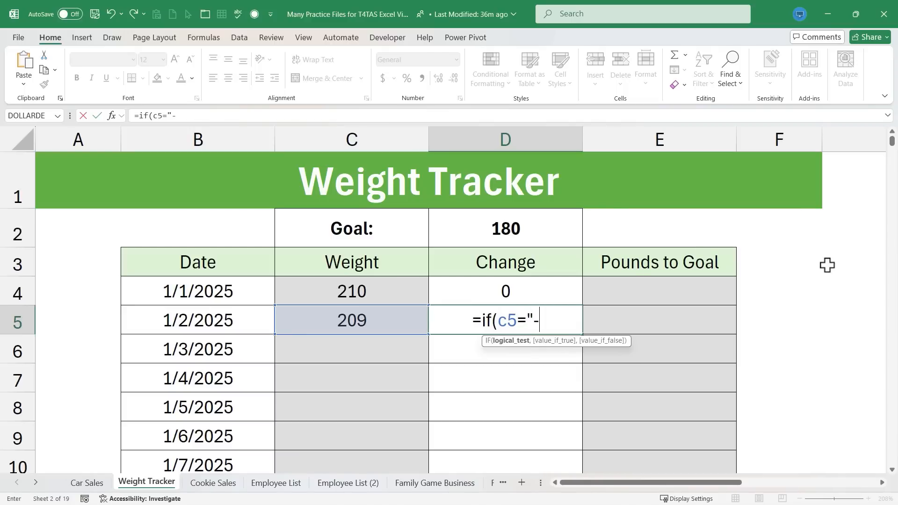
{"action": "type", "text": "\","}
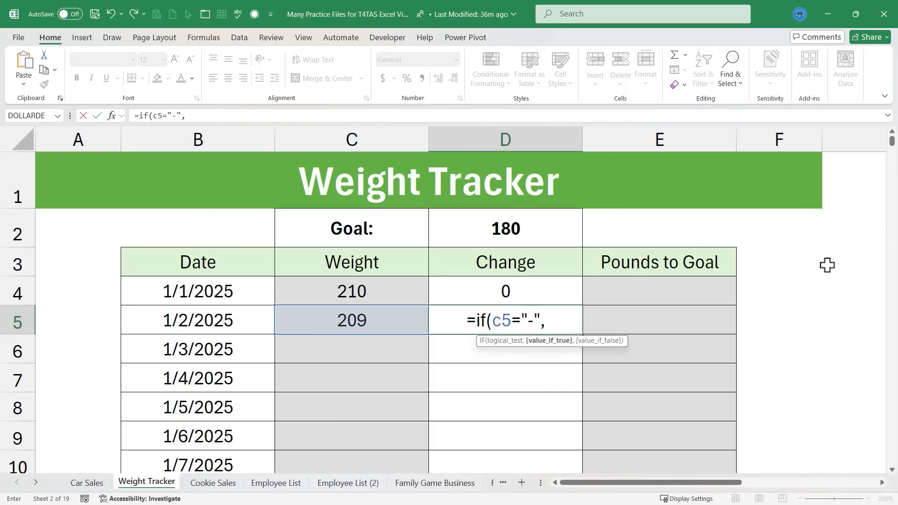
{"action": "type", "text": "\""}
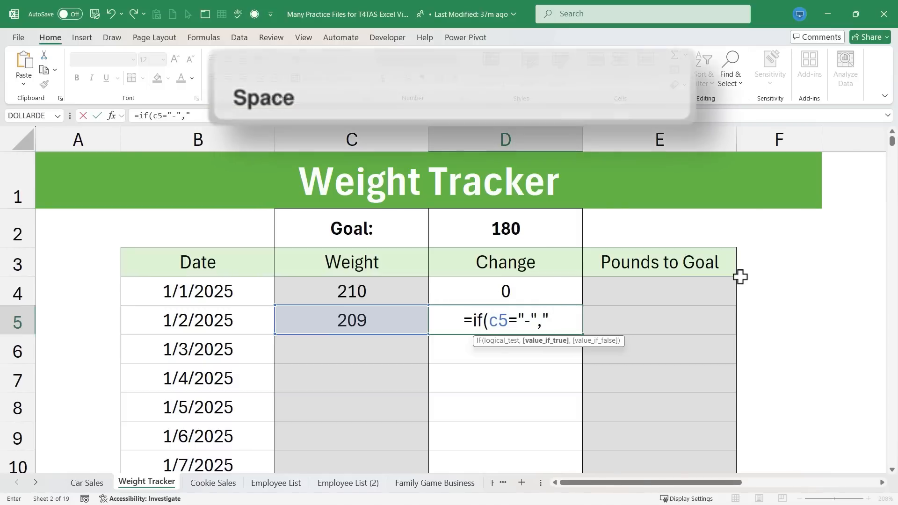
{"action": "type", "text": " \""}
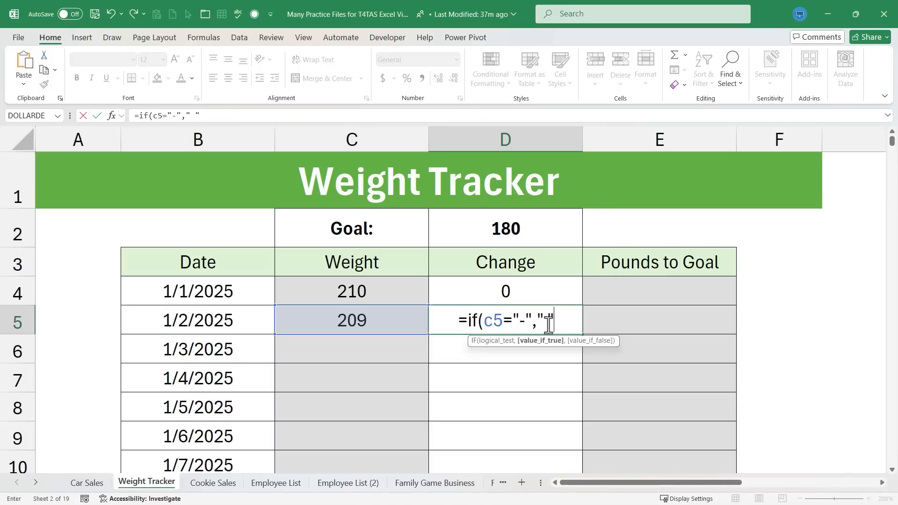
{"action": "type", "text": ","}
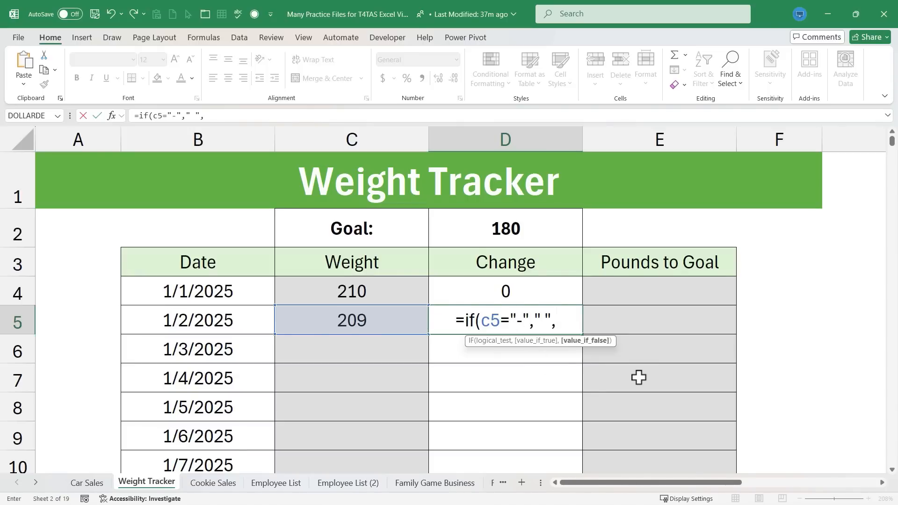
{"action": "type", "text": "c5"}
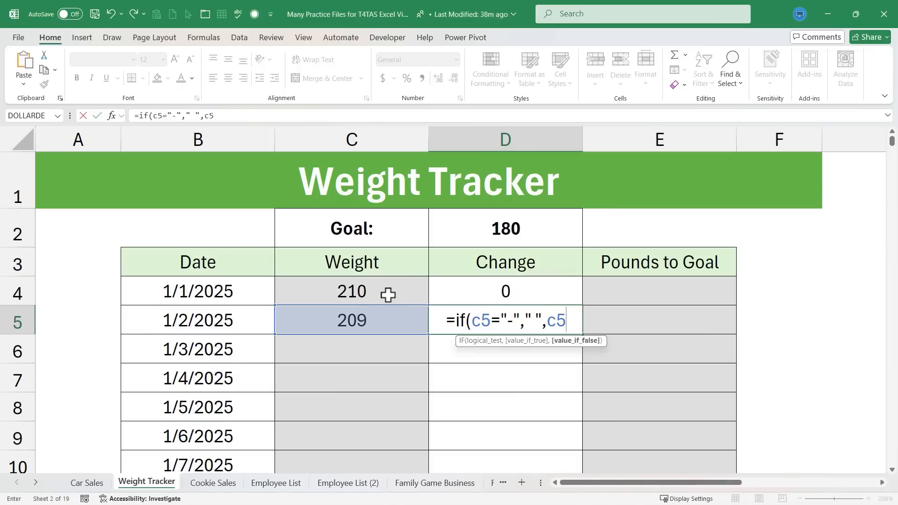
{"action": "type", "text": "-c4)"}
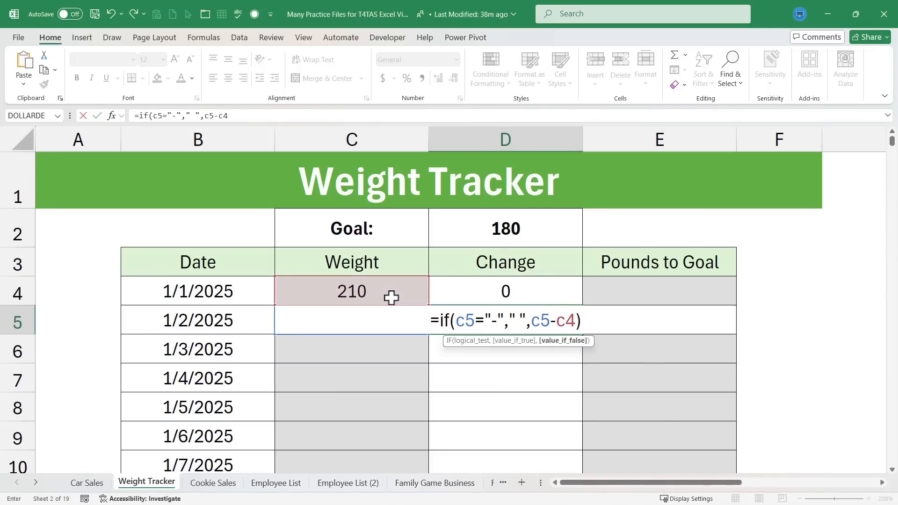
{"action": "key", "text": "Return"}
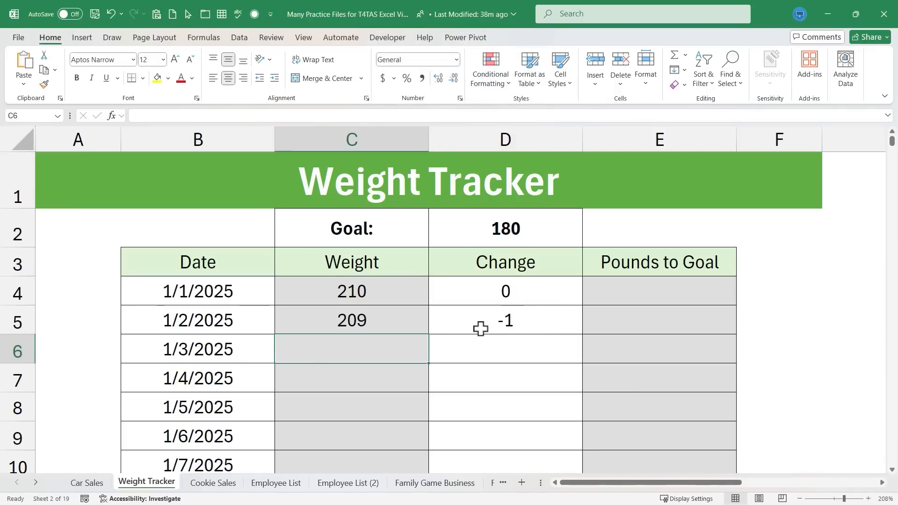
Step: Fill the D5 change formula down the rest of the Change column and check the filled rows
{"action": "left_click", "coordinate": [481, 326]}
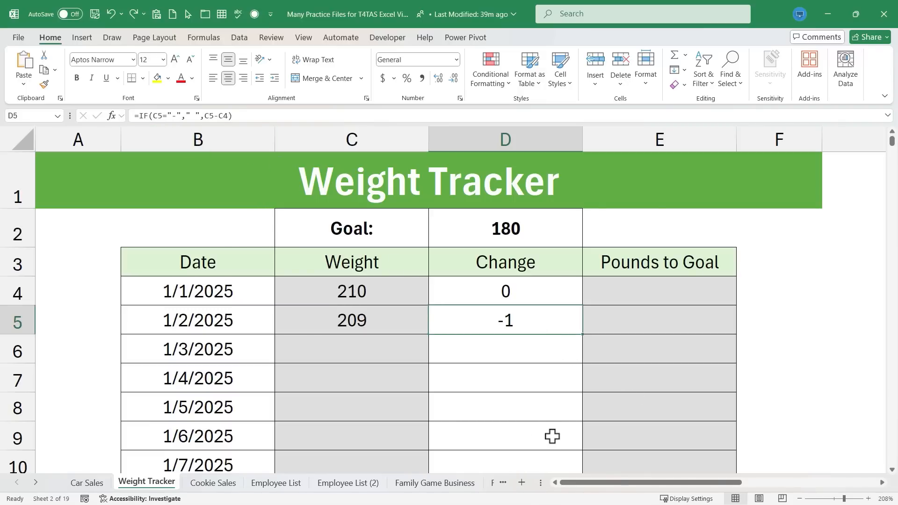
{"action": "double_click", "coordinate": [583, 336]}
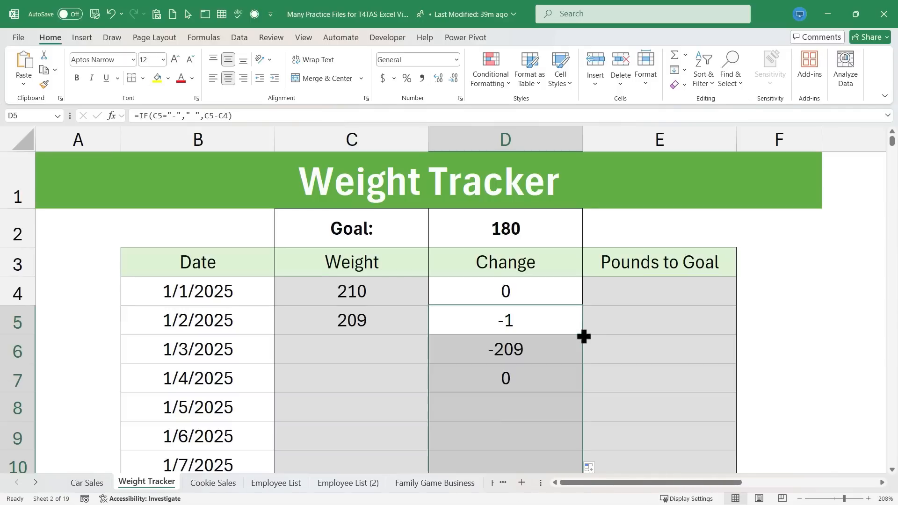
{"action": "scroll", "coordinate": [542, 313], "scroll_direction": "down", "scroll_amount": 7}
{"action": "scroll", "coordinate": [538, 324], "scroll_direction": "down", "scroll_amount": 9}
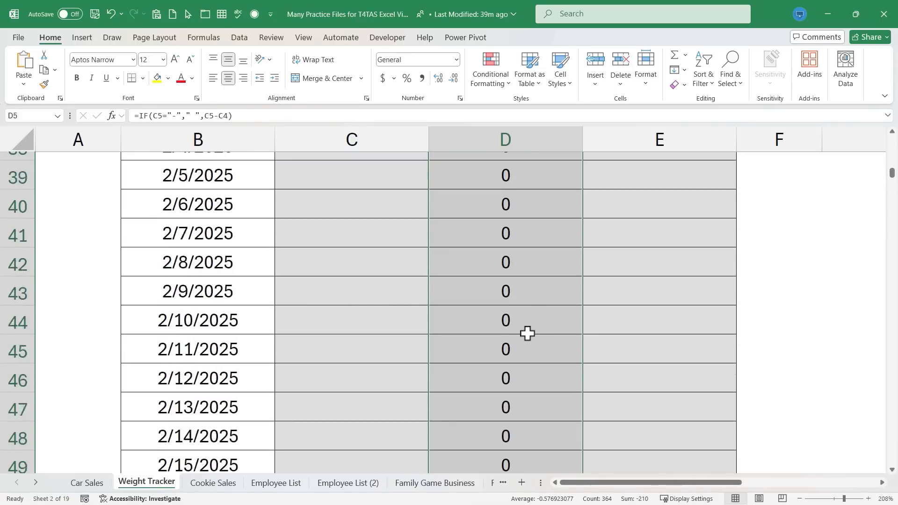
{"action": "scroll", "coordinate": [526, 345], "scroll_direction": "up", "scroll_amount": 17}
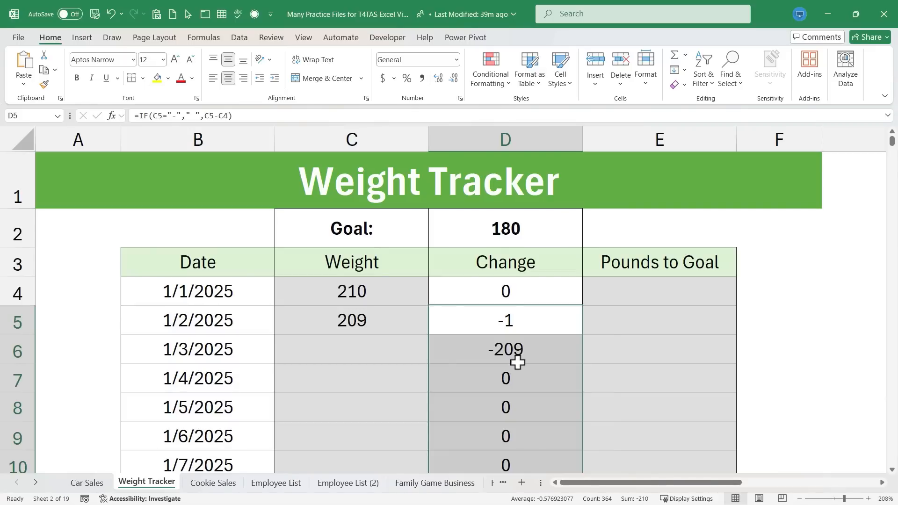
{"action": "scroll", "coordinate": [510, 382], "scroll_direction": "down", "scroll_amount": 8}
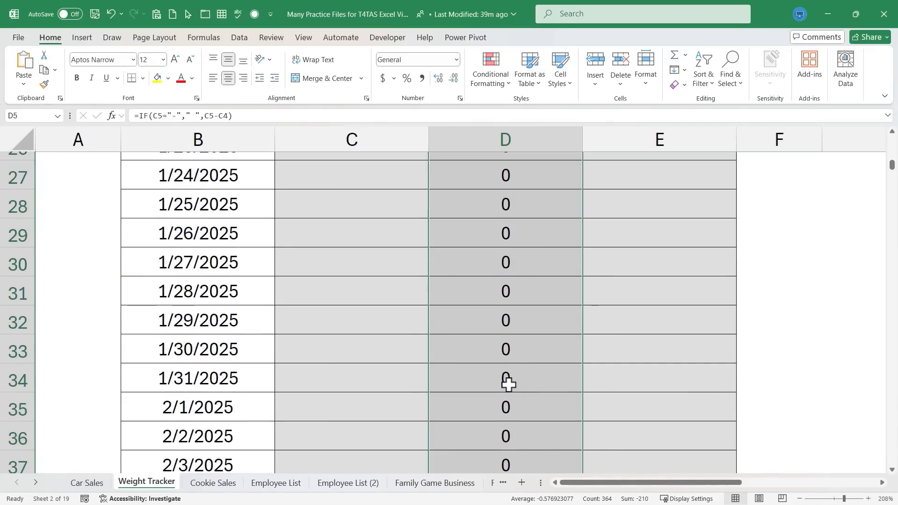
{"action": "scroll", "coordinate": [509, 384], "scroll_direction": "up", "scroll_amount": 8}
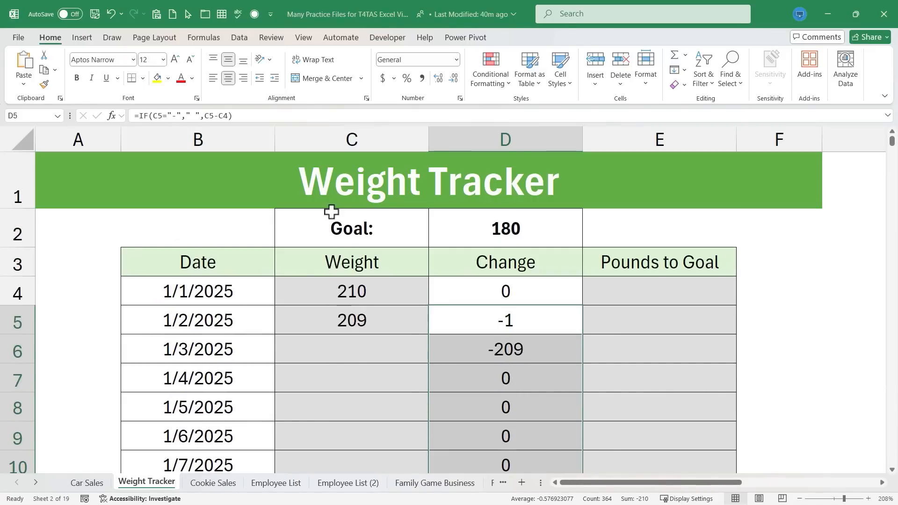
Step: Enter a dash (-) as the placeholder in C6 and fill it down the remaining dates of the Weight column
{"action": "left_click", "coordinate": [360, 349]}
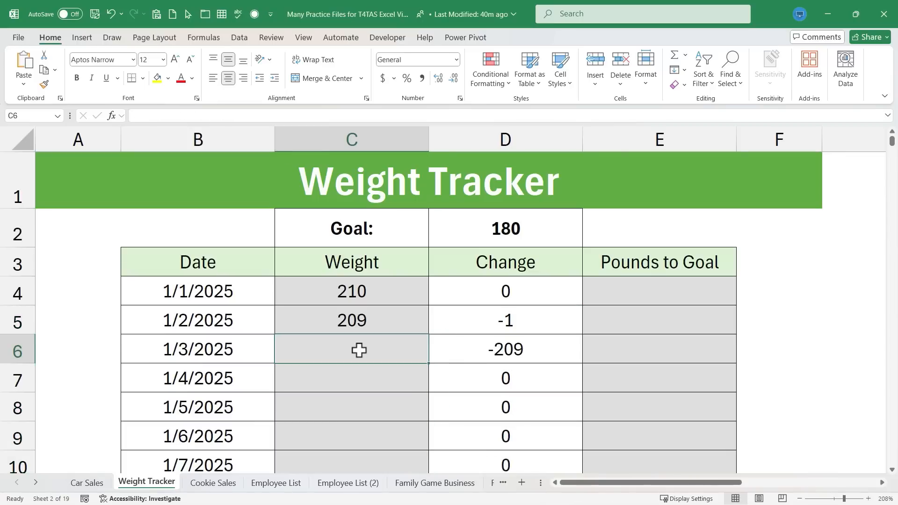
{"action": "type", "text": "-"}
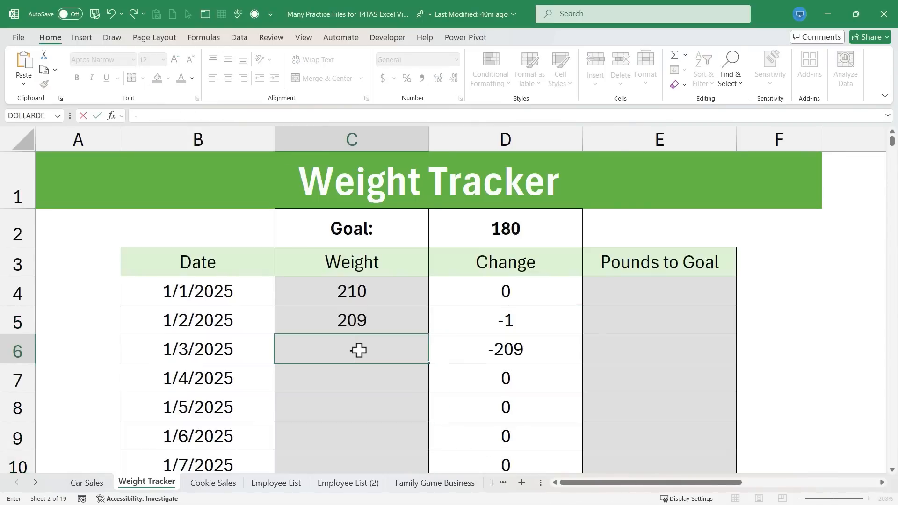
{"action": "key", "text": "Return"}
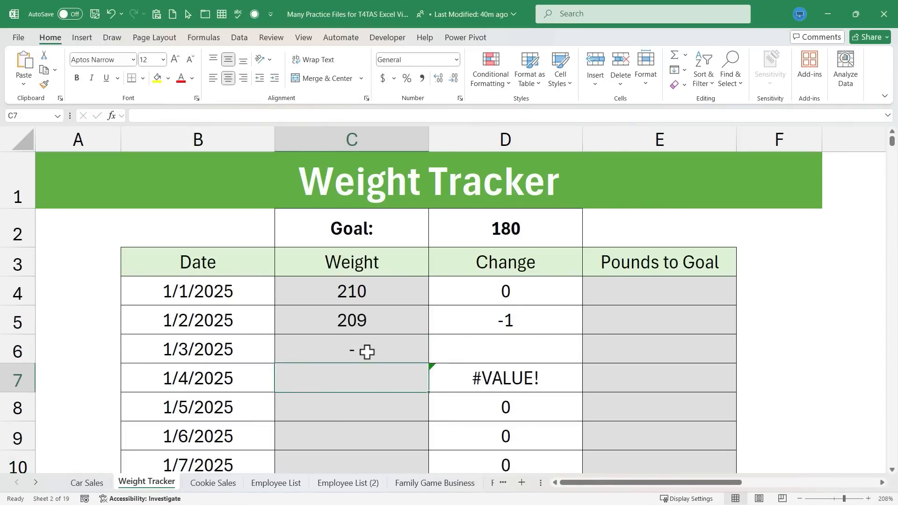
{"action": "left_click", "coordinate": [367, 352]}
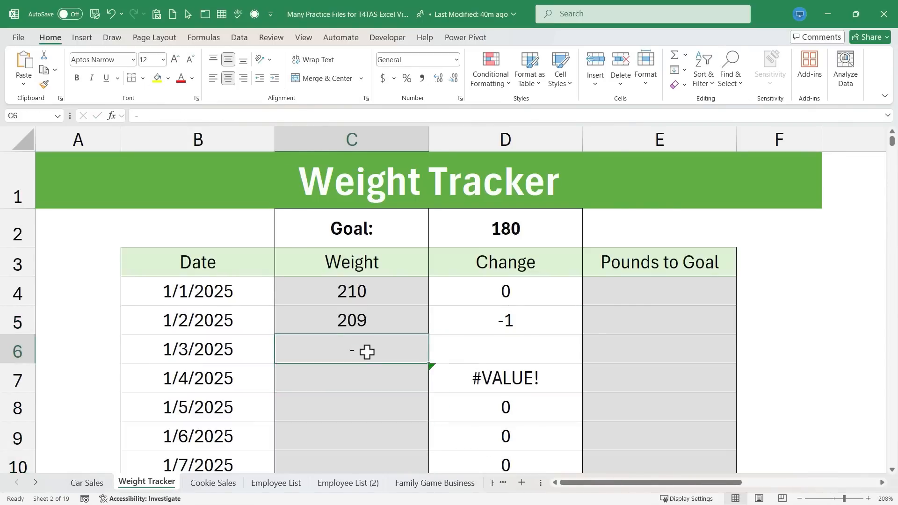
{"action": "double_click", "coordinate": [429, 364]}
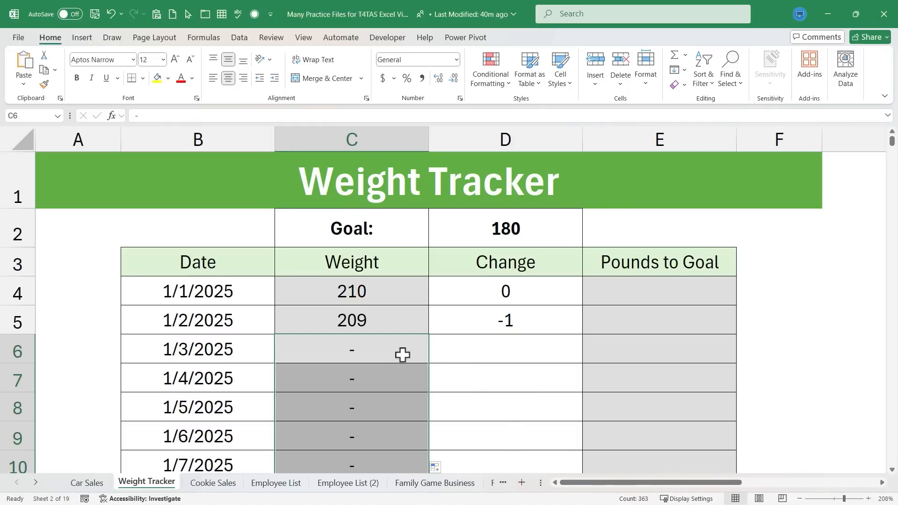
{"action": "scroll", "coordinate": [367, 354], "scroll_direction": "down", "scroll_amount": 9}
{"action": "scroll", "coordinate": [367, 355], "scroll_direction": "up", "scroll_amount": 9}
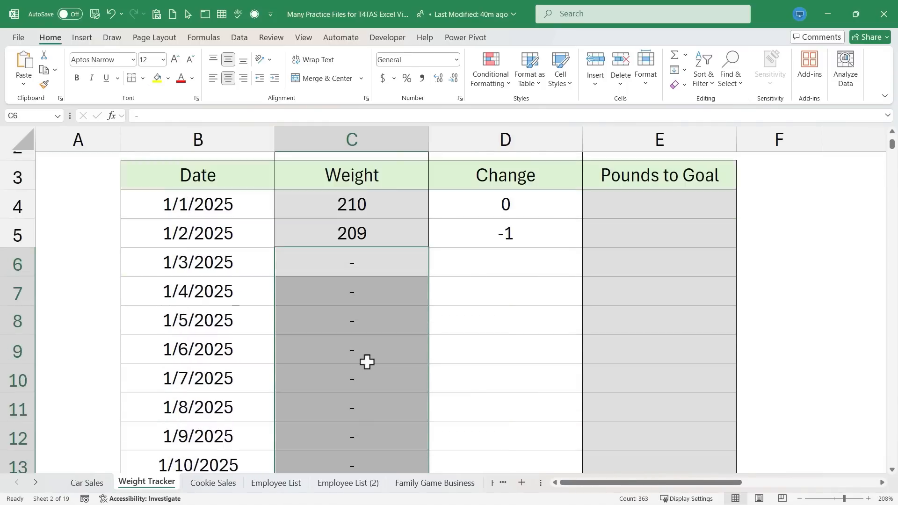
Step: Enter 211 as the weight for 1/3/2025 in C6
{"action": "left_click", "coordinate": [489, 381]}
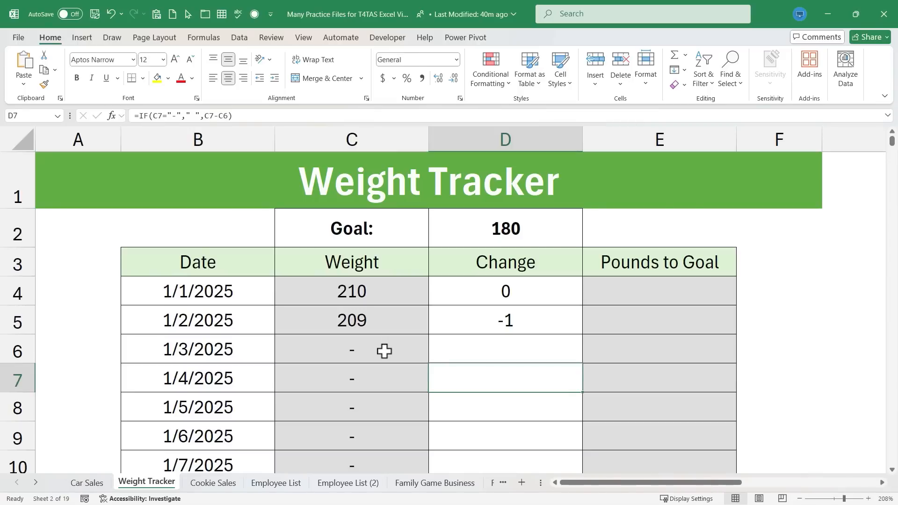
{"action": "key", "text": "Up"}
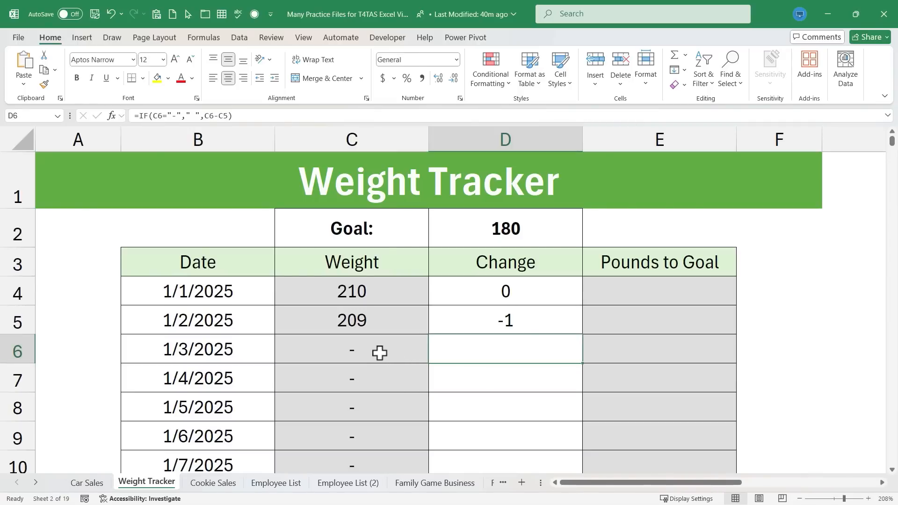
{"action": "key", "text": "Left"}
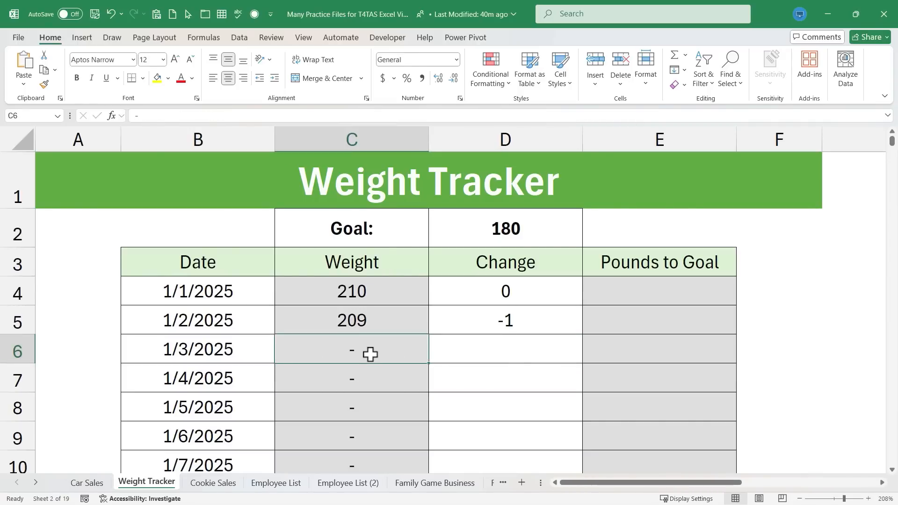
{"action": "type", "text": "211"}
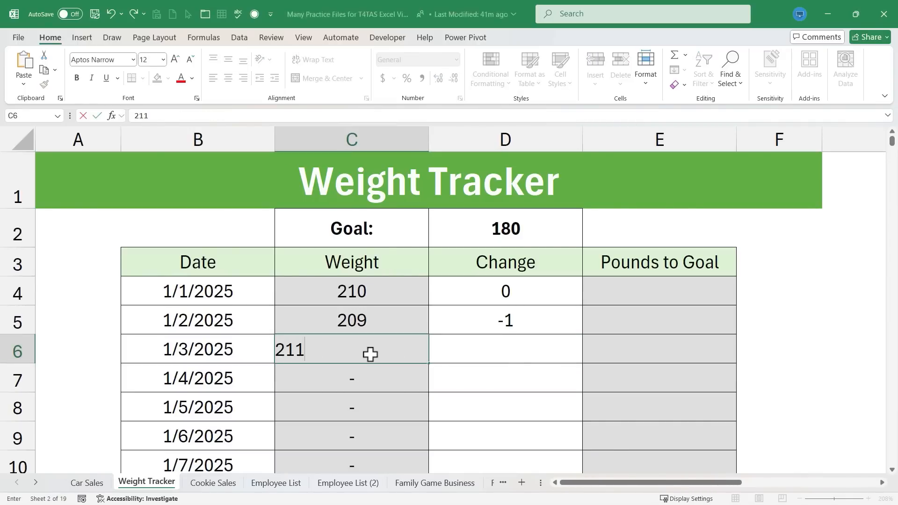
{"action": "key", "text": "Return"}
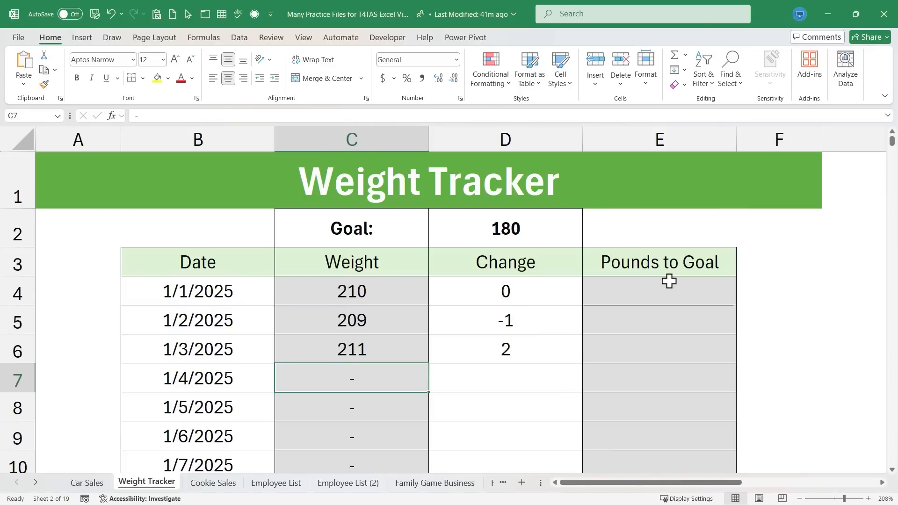
Step: Enter the formula =IF(C4="-"," ",C4-D2) in E4 to calculate the pounds to goal for 1/1/2025
{"action": "left_click", "coordinate": [760, 299]}
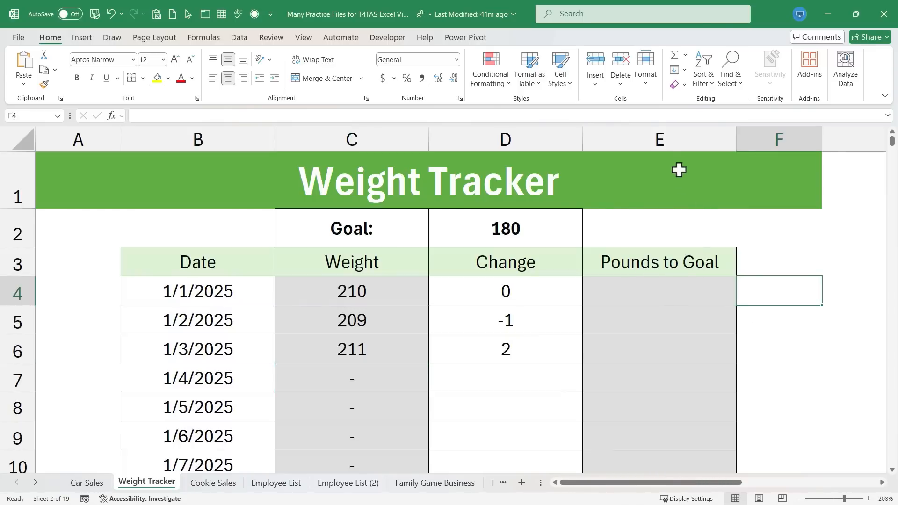
{"action": "left_click", "coordinate": [653, 293]}
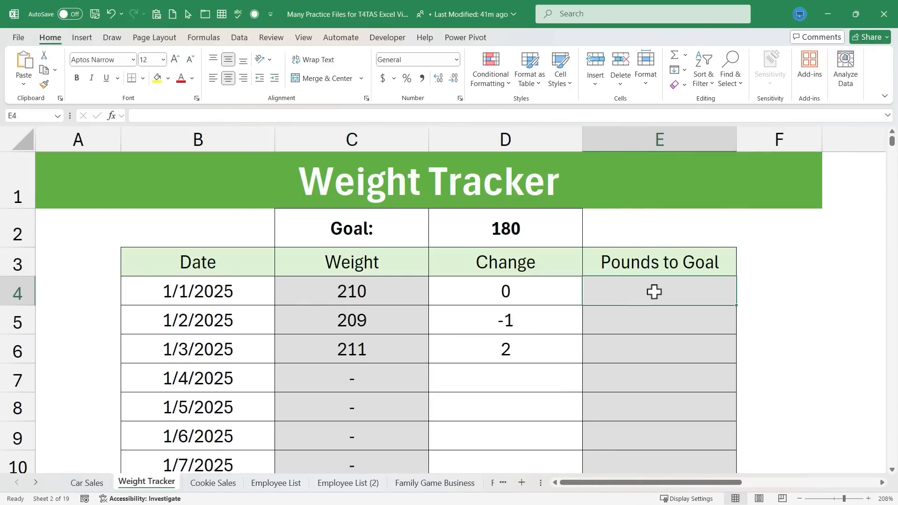
{"action": "type", "text": "=if"}
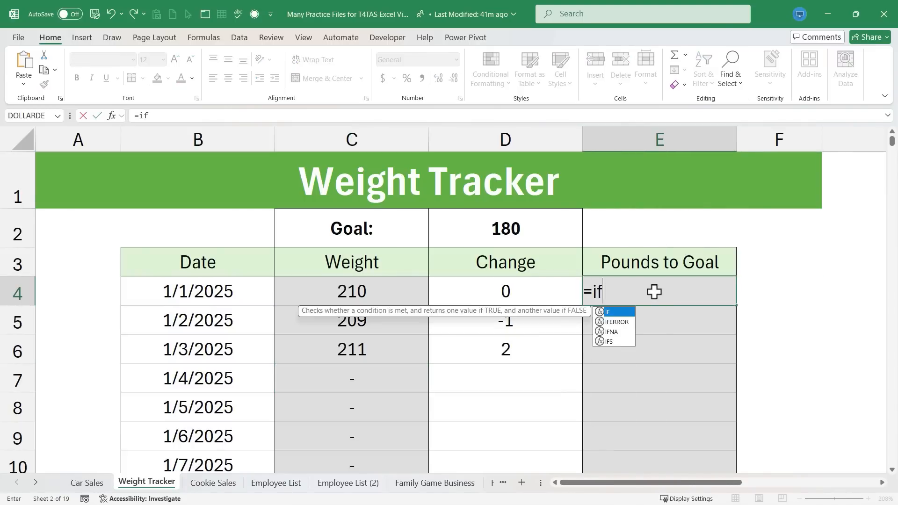
{"action": "type", "text": "("}
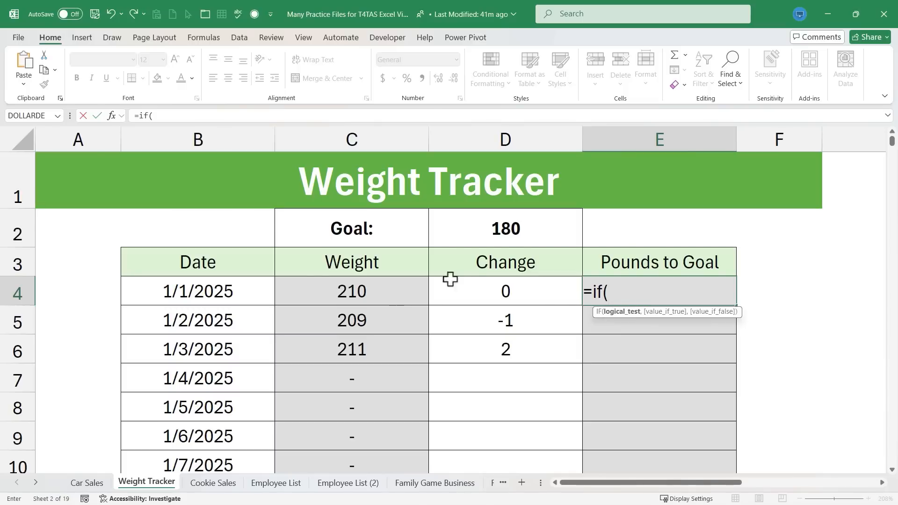
{"action": "left_click", "coordinate": [391, 293]}
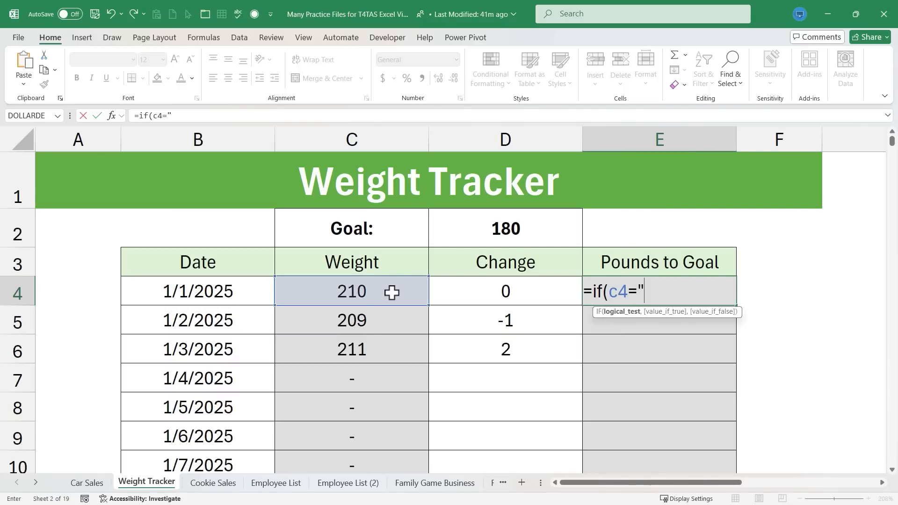
{"action": "type", "text": "=\"-\","}
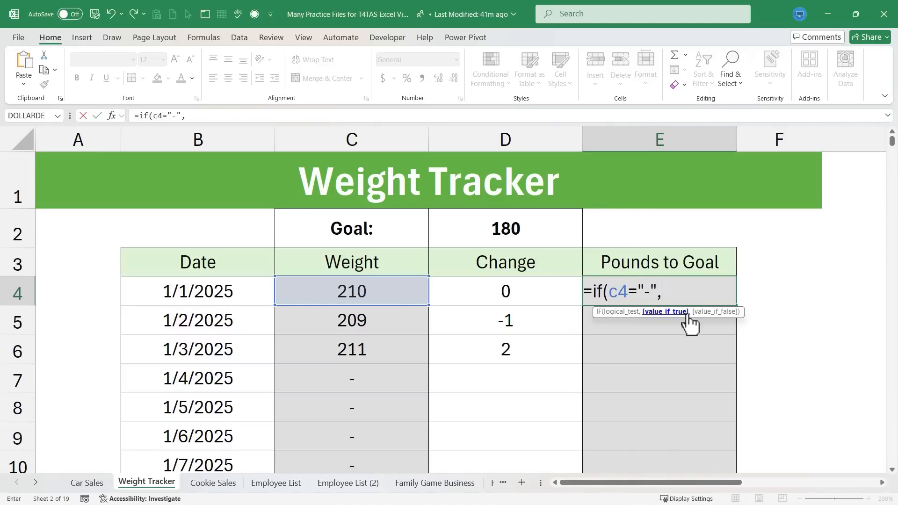
{"action": "type", "text": "\" \""}
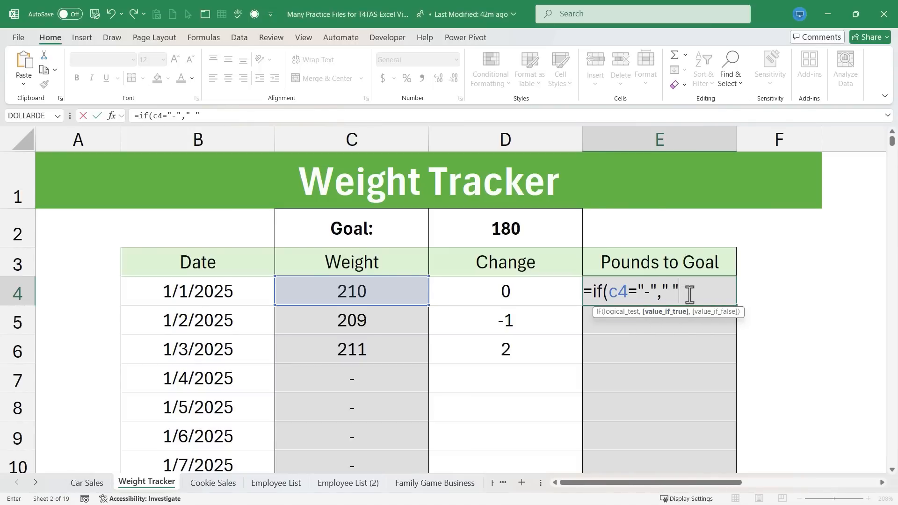
{"action": "type", "text": ","}
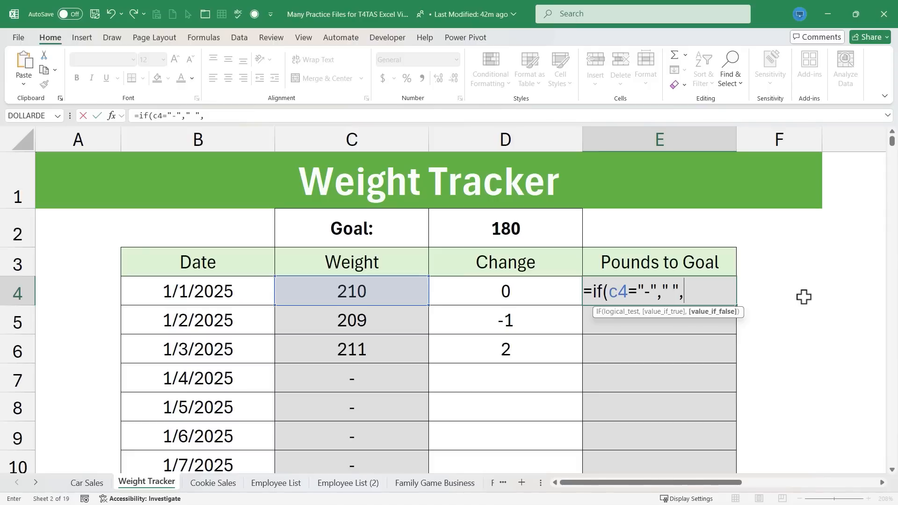
{"action": "type", "text": "C4"}
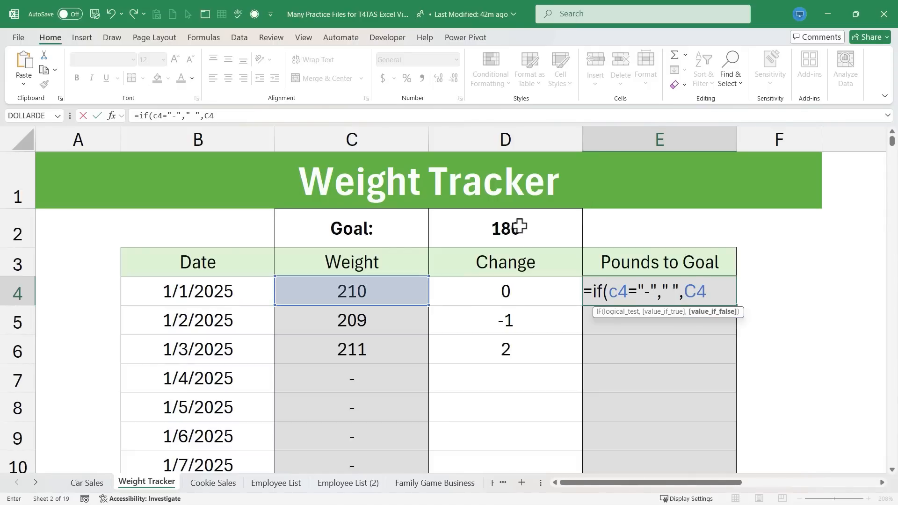
{"action": "type", "text": "-D2"}
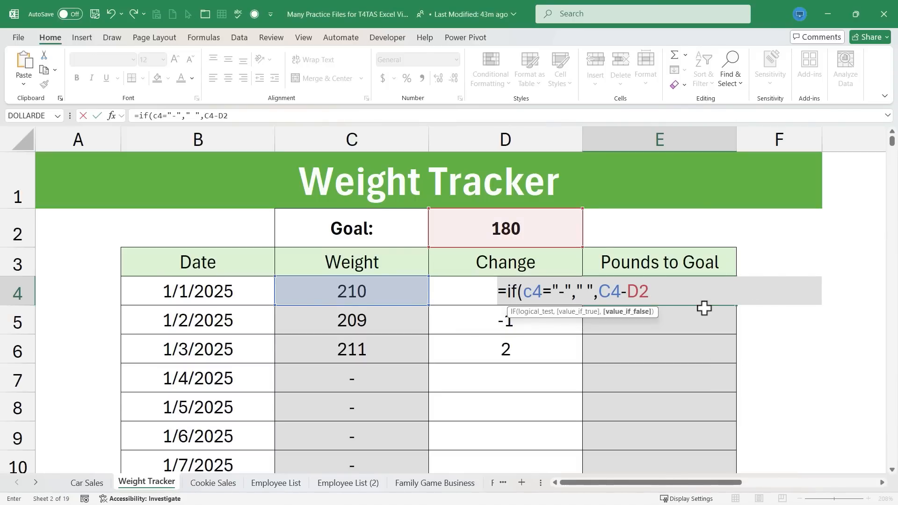
{"action": "key", "text": "Return"}
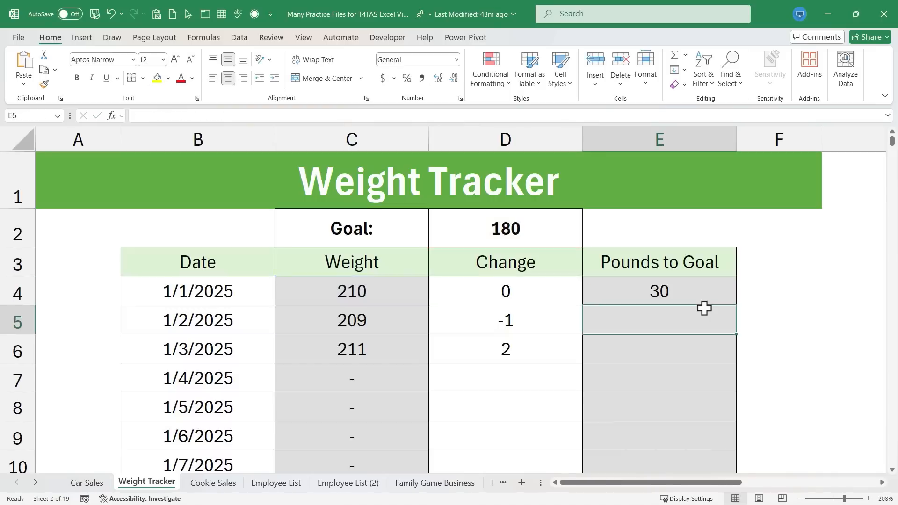
Step: Fill the E4 formula with its relative D2 reference down the Pounds to Goal column and check the filled rows
{"action": "left_click", "coordinate": [672, 293]}
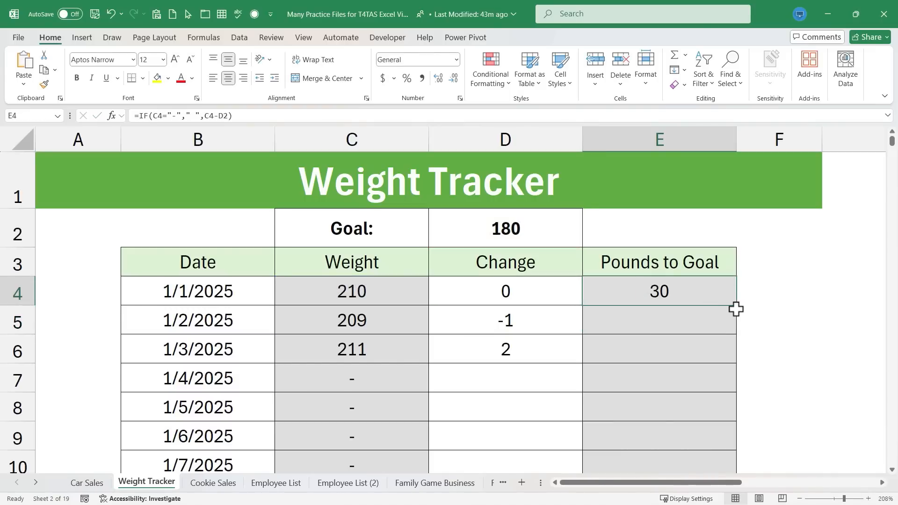
{"action": "scroll", "coordinate": [656, 340], "scroll_direction": "down", "scroll_amount": 5}
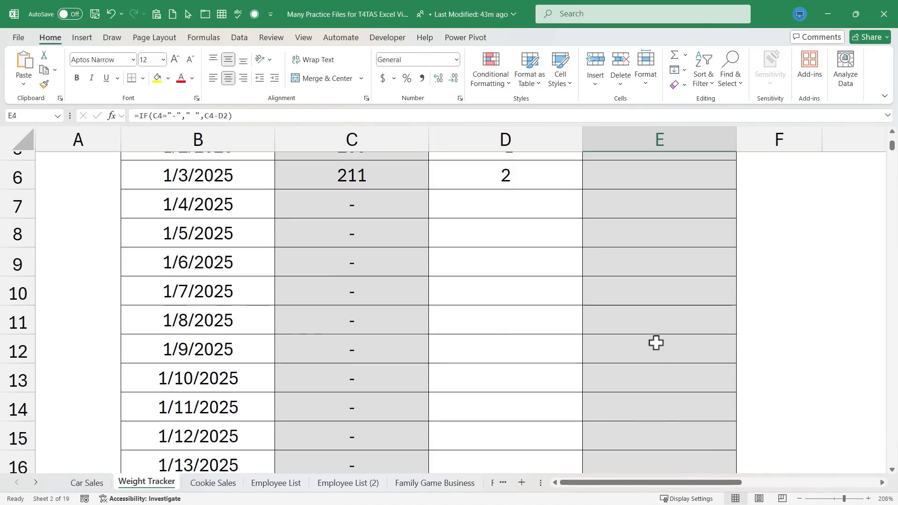
{"action": "scroll", "coordinate": [657, 366], "scroll_direction": "up", "scroll_amount": 5}
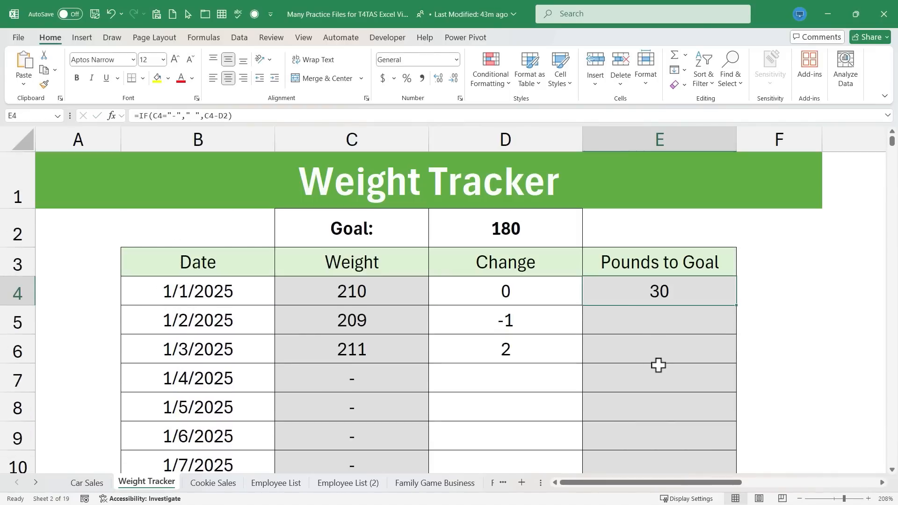
{"action": "double_click", "coordinate": [740, 309]}
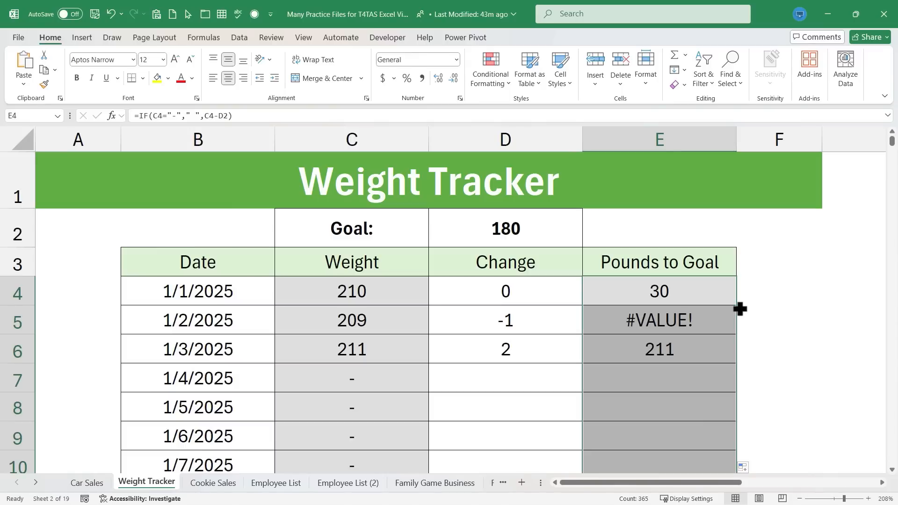
{"action": "scroll", "coordinate": [657, 305], "scroll_direction": "down", "scroll_amount": 2}
{"action": "scroll", "coordinate": [656, 305], "scroll_direction": "up", "scroll_amount": 2}
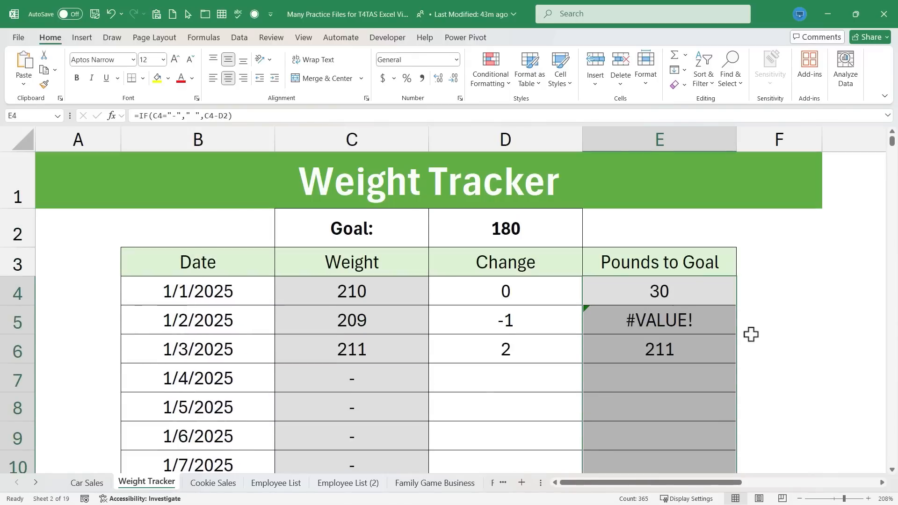
Step: Compare the Pounds to Goal formulas in E4 and E5 and inspect the cells they reference
{"action": "left_click", "coordinate": [671, 290]}
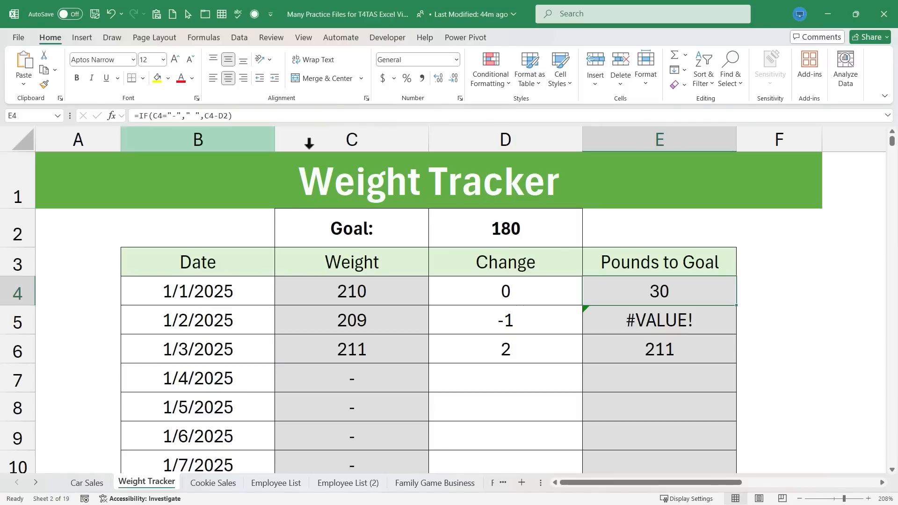
{"action": "left_click", "coordinate": [702, 320]}
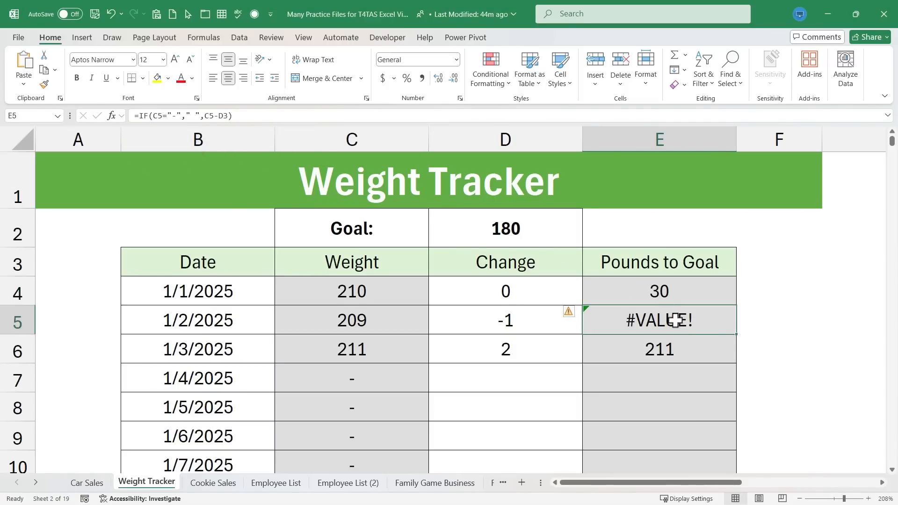
{"action": "left_click", "coordinate": [367, 318]}
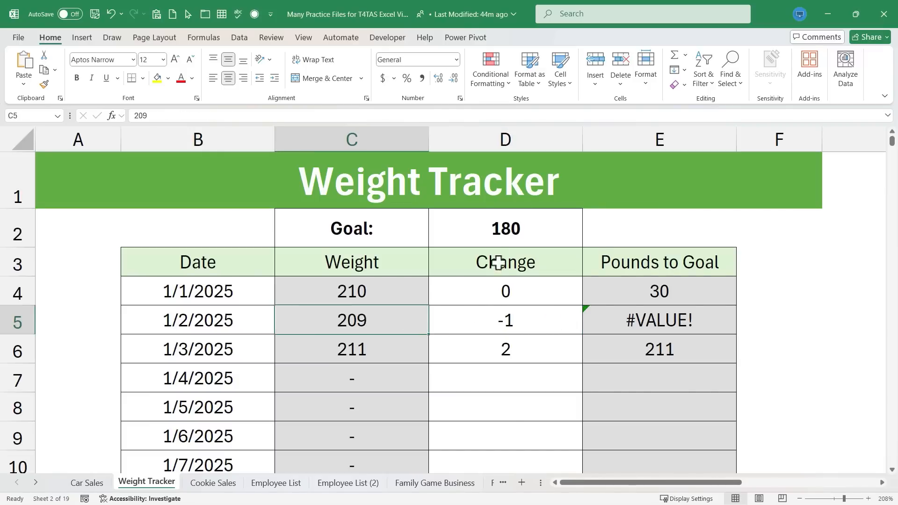
{"action": "left_click", "coordinate": [515, 265]}
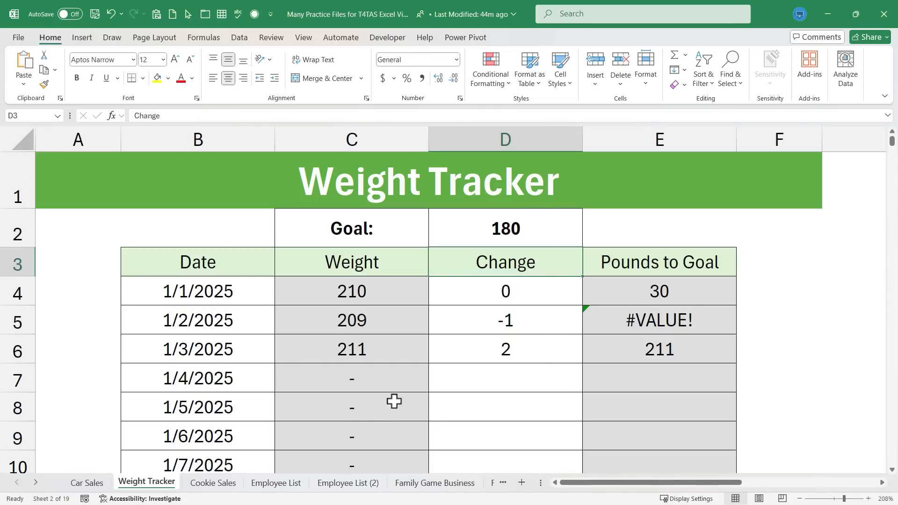
{"action": "left_click", "coordinate": [665, 323]}
{"action": "double_click", "coordinate": [661, 290]}
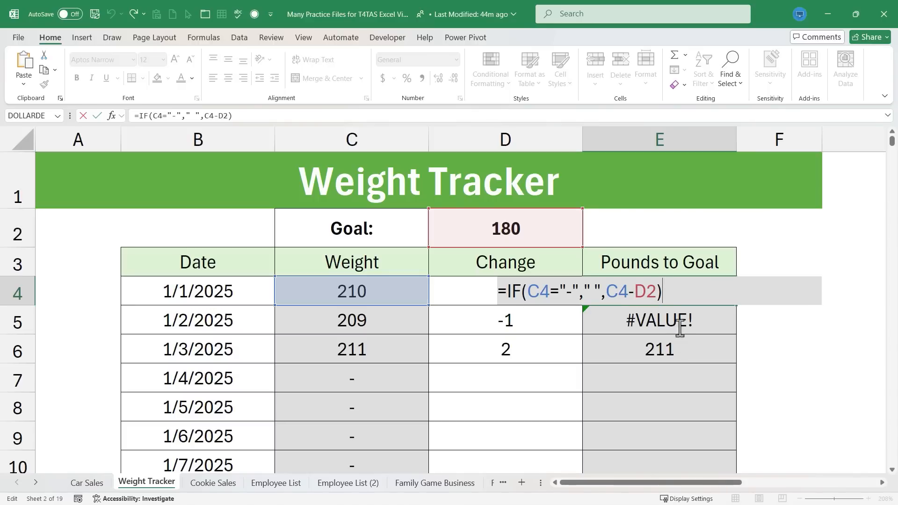
{"action": "key", "text": "Escape"}
{"action": "double_click", "coordinate": [661, 290]}
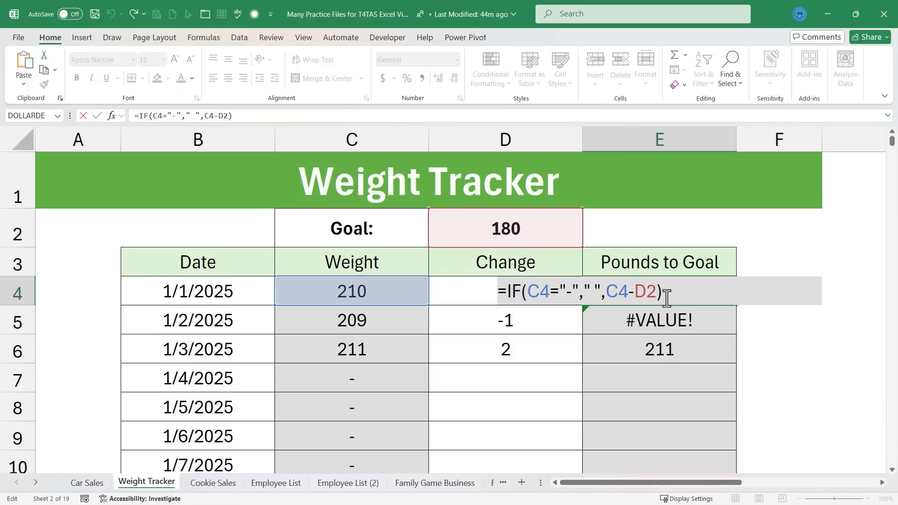
{"action": "key", "text": "Escape"}
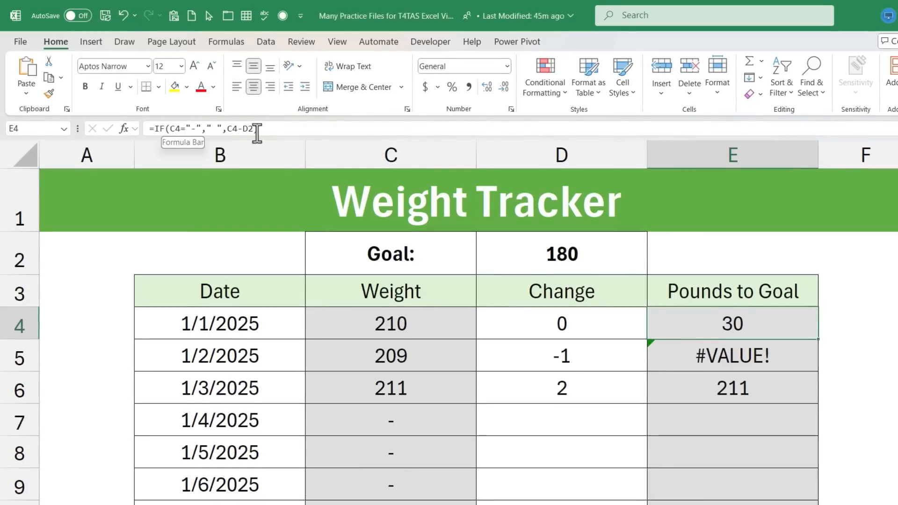
Step: Change the goal reference in the E4 formula to the absolute reference $D$2
{"action": "left_click", "coordinate": [251, 131]}
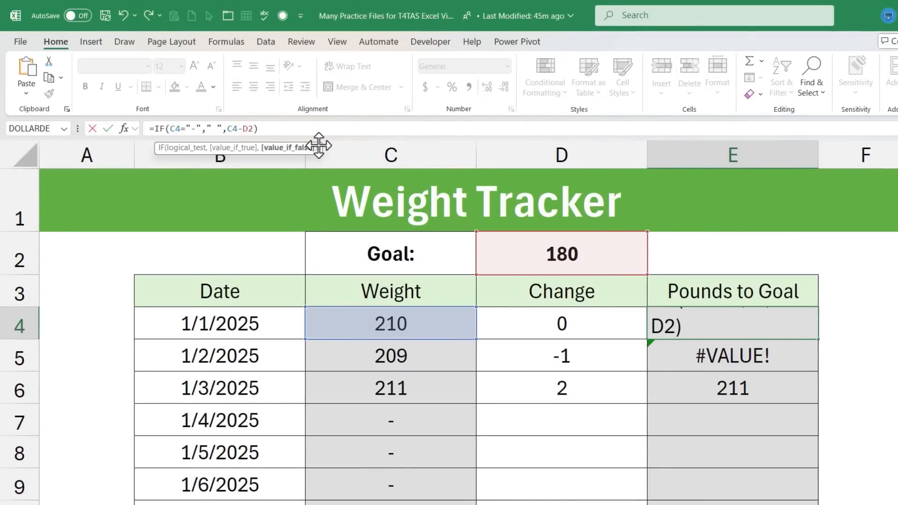
{"action": "type", "text": "$D"}
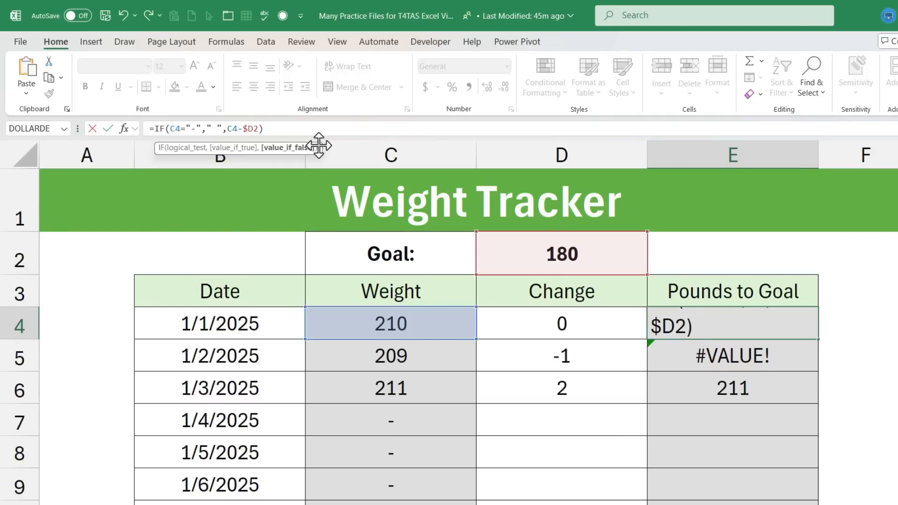
{"action": "type", "text": "$"}
{"action": "key", "text": "Return"}
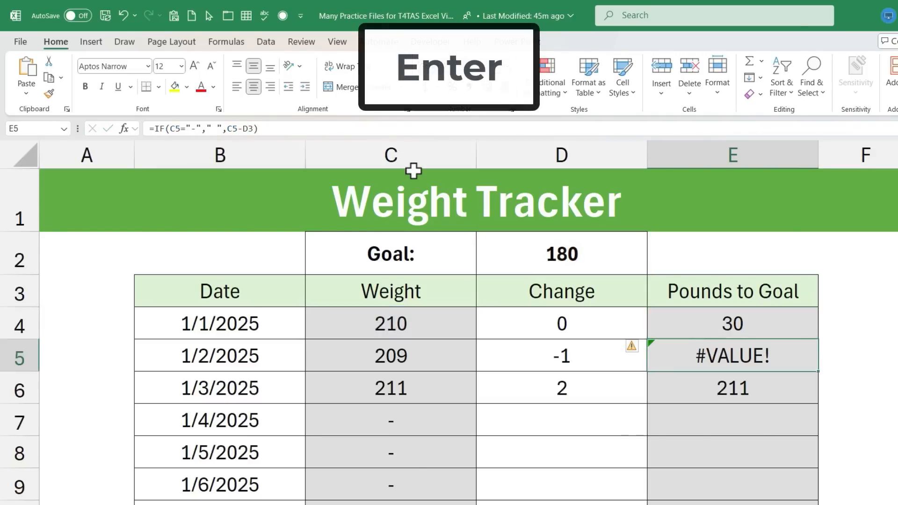
Step: Fill the corrected E4 formula down the rest of the Pounds to Goal column and check the filled rows
{"action": "left_click", "coordinate": [752, 325]}
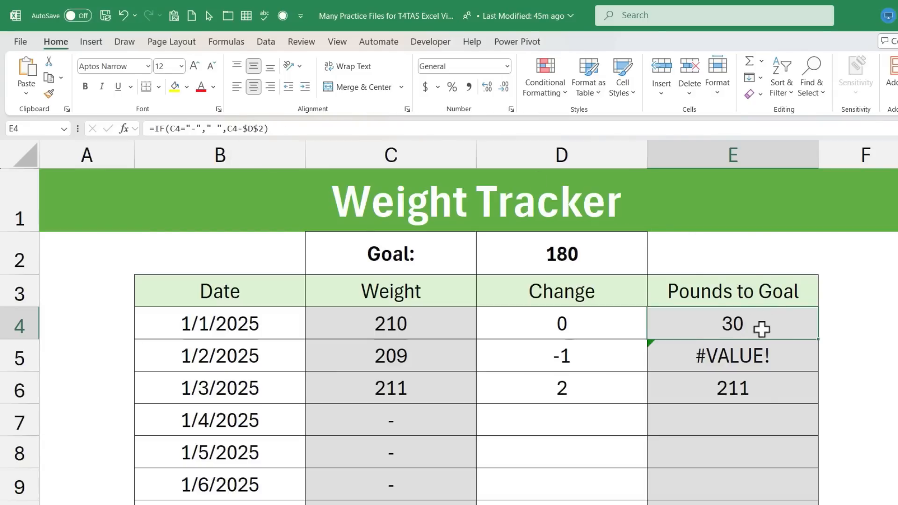
{"action": "double_click", "coordinate": [786, 327]}
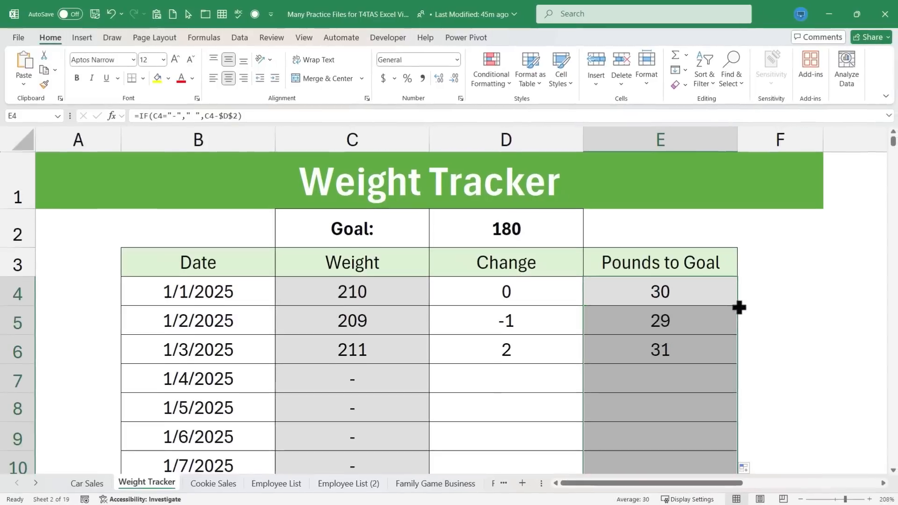
{"action": "scroll", "coordinate": [667, 297], "scroll_direction": "down", "scroll_amount": 9}
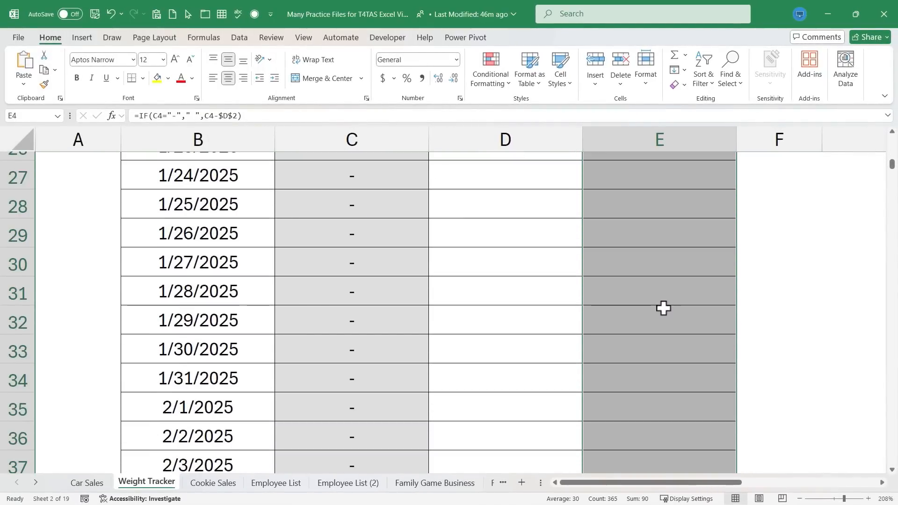
{"action": "scroll", "coordinate": [664, 304], "scroll_direction": "up", "scroll_amount": 9}
{"action": "left_click", "coordinate": [794, 346]}
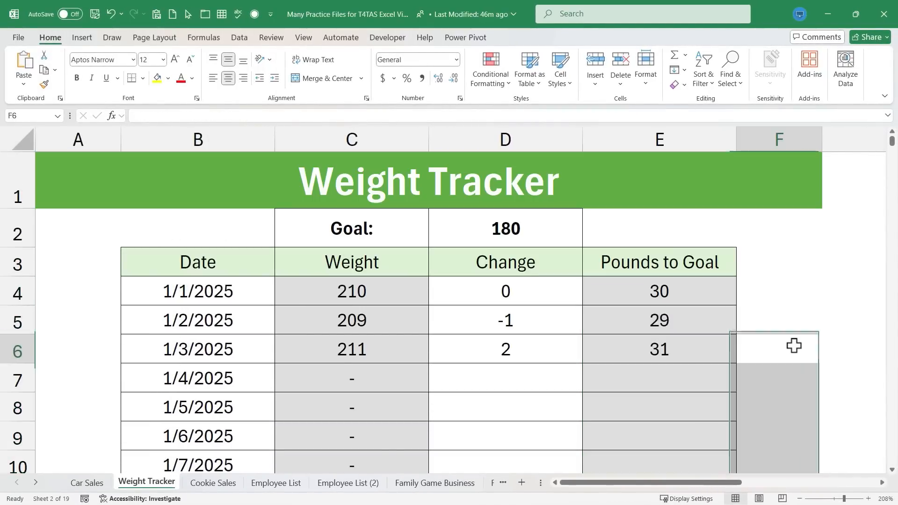
Step: Enter 207 as the weight for 1/4/2025 in C7
{"action": "left_click", "coordinate": [365, 379]}
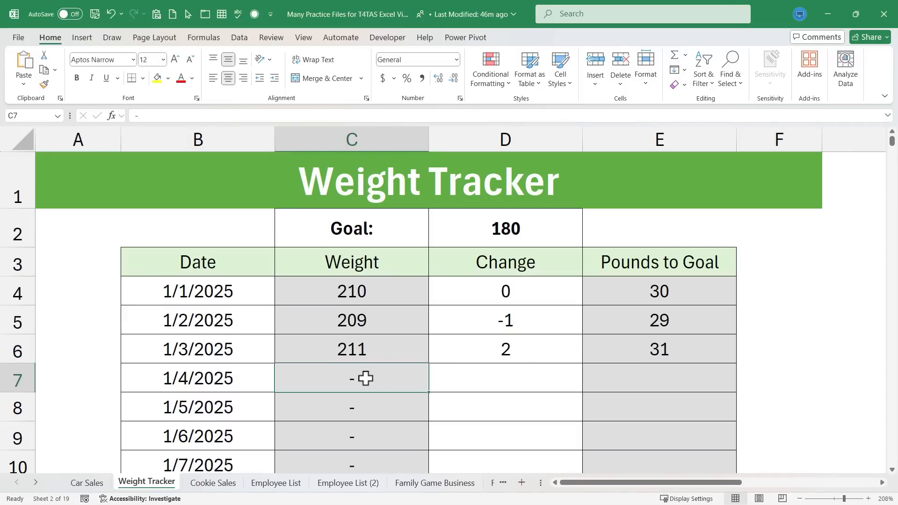
{"action": "type", "text": "207"}
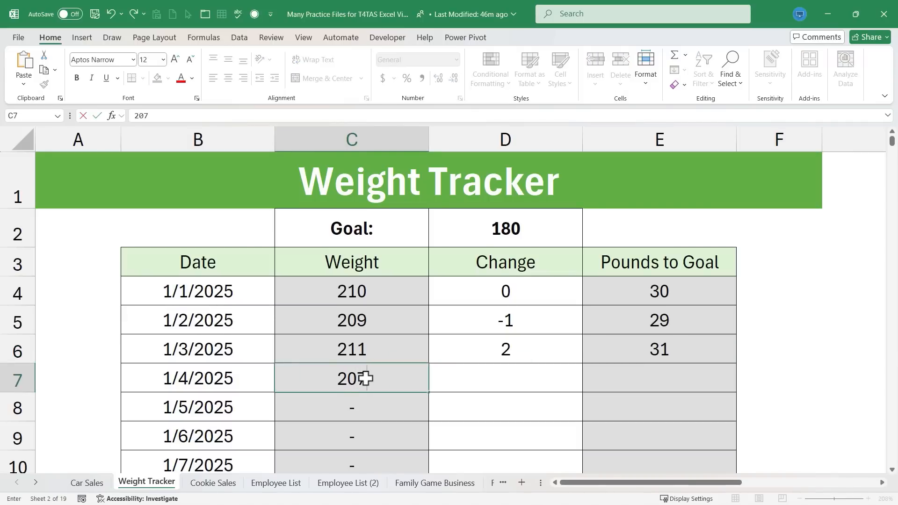
{"action": "key", "text": "Return"}
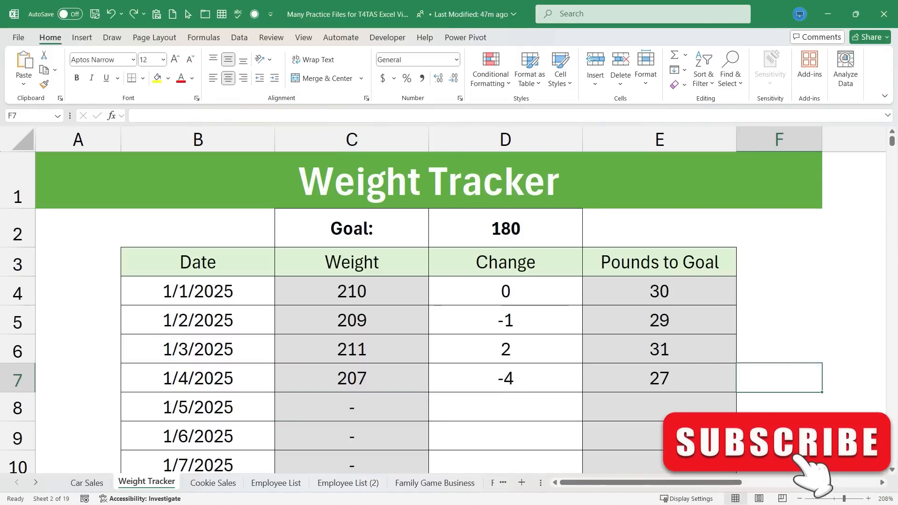
{"action": "left_click", "coordinate": [779, 436]}
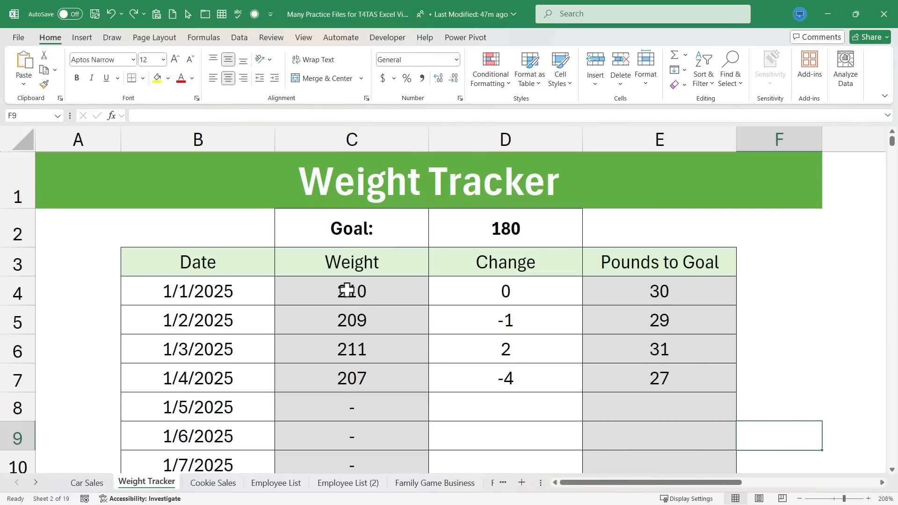
{"action": "left_click", "coordinate": [361, 302]}
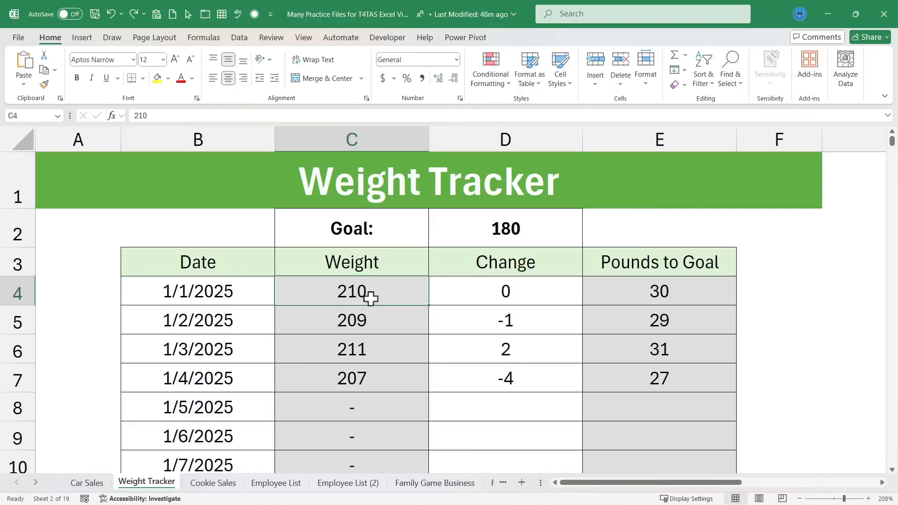
Step: Inspect the Weight column down to its last entry at 12/31/2025 and return to the first rows
{"action": "key", "text": "ctrl+Down"}
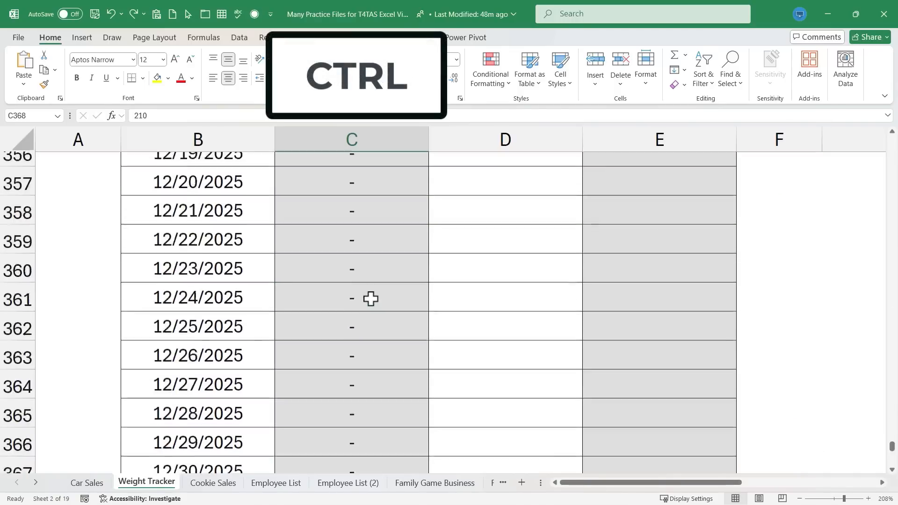
{"action": "scroll", "coordinate": [363, 316], "scroll_direction": "down", "scroll_amount": 2}
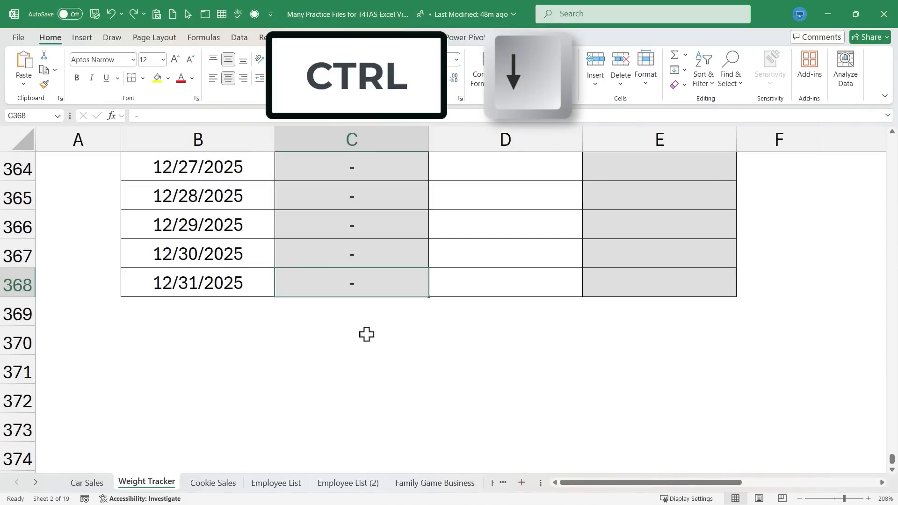
{"action": "scroll", "coordinate": [375, 301], "scroll_direction": "up", "scroll_amount": 20}
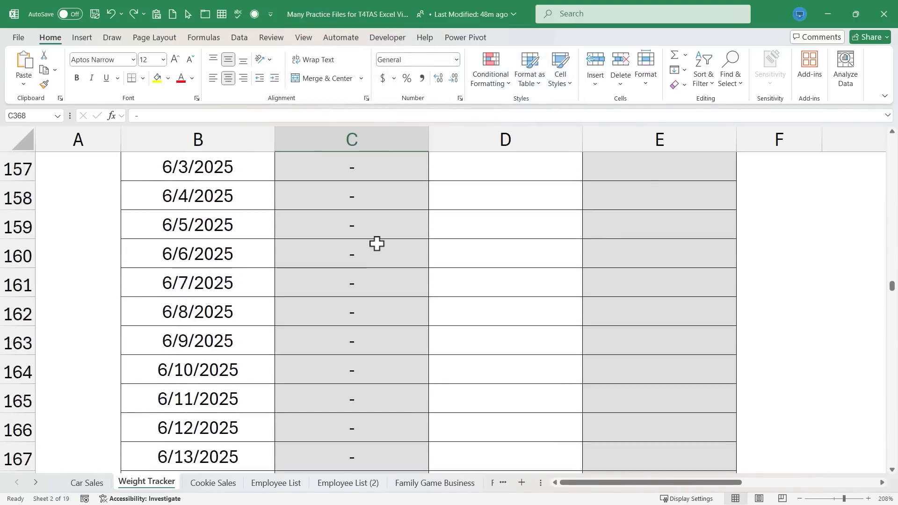
{"action": "scroll", "coordinate": [376, 239], "scroll_direction": "up", "scroll_amount": 20}
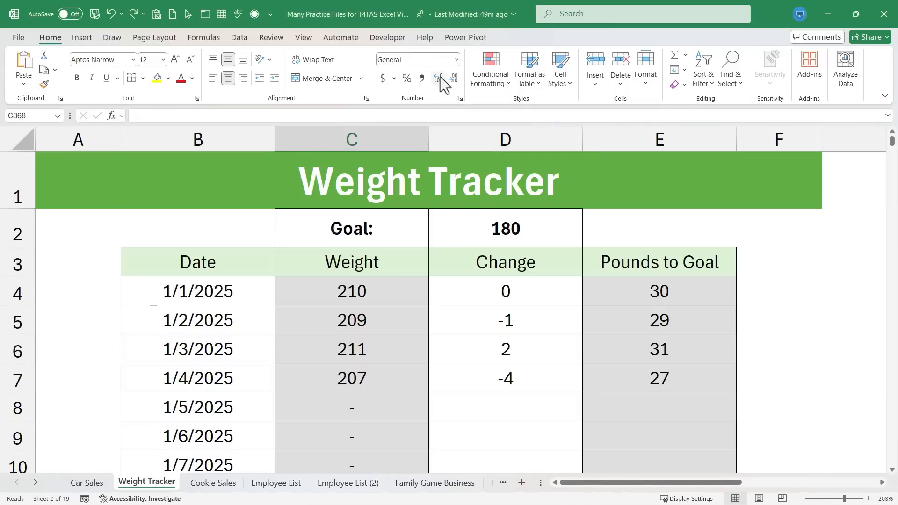
Step: Enter 207.85 as the weight for 1/5/2025 in C8
{"action": "left_click", "coordinate": [375, 414]}
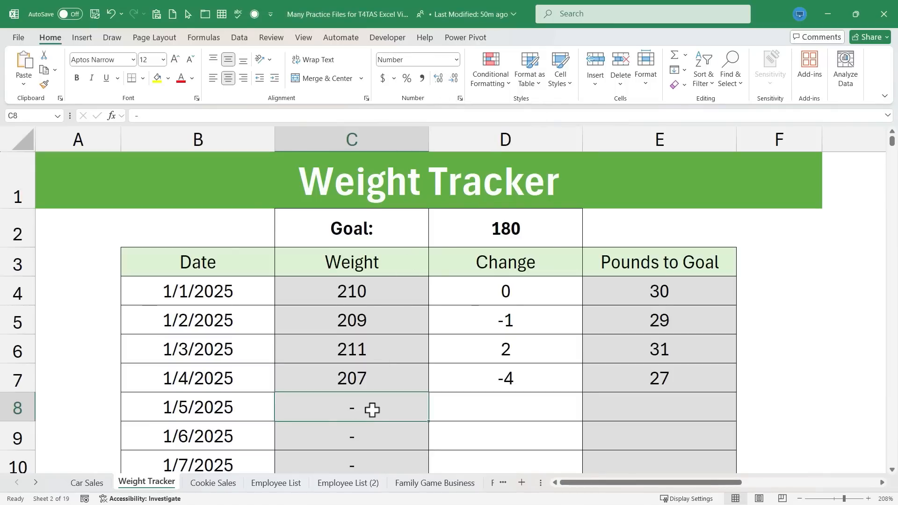
{"action": "type", "text": "207.85"}
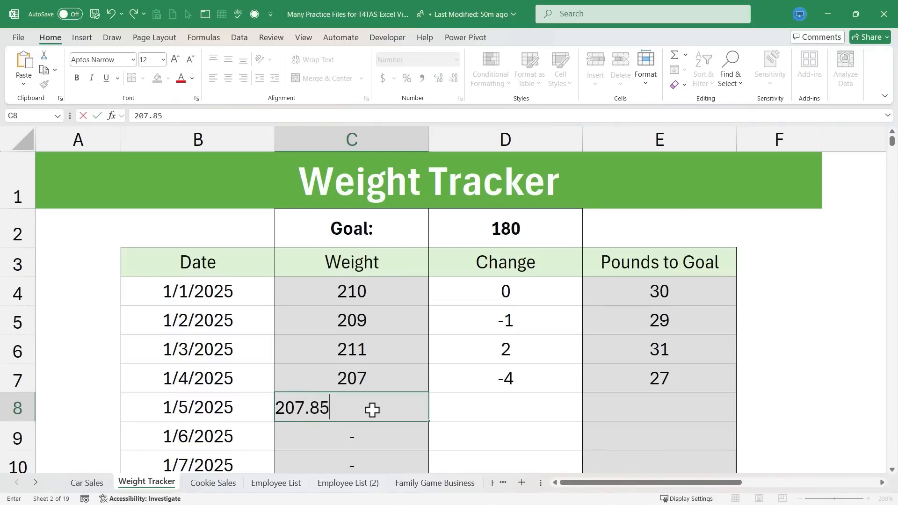
{"action": "key", "text": "Return"}
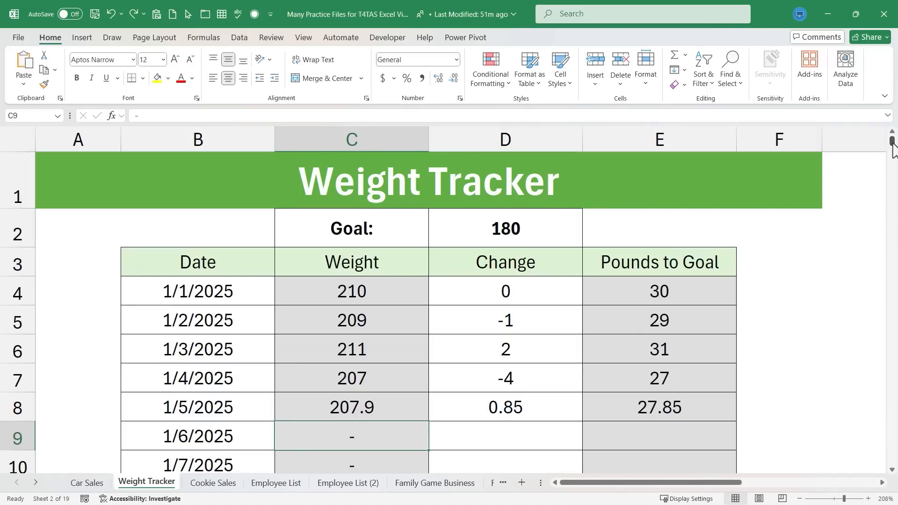
Step: Examine the February rows further down the tracker for whether the column headings stay in view, and return to the title row
{"action": "left_click_drag", "start_coordinate": [892, 143], "coordinate": [888, 181]}
{"action": "scroll", "coordinate": [392, 288], "scroll_direction": "down", "scroll_amount": 1}
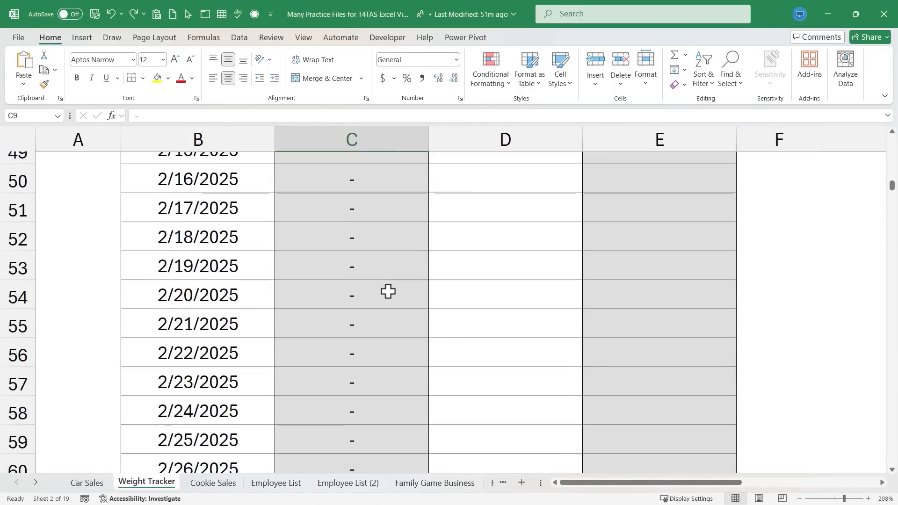
{"action": "left_click", "coordinate": [388, 292]}
{"action": "scroll", "coordinate": [371, 332], "scroll_direction": "down", "scroll_amount": 3}
{"action": "scroll", "coordinate": [375, 347], "scroll_direction": "down", "scroll_amount": 2}
{"action": "scroll", "coordinate": [485, 311], "scroll_direction": "up", "scroll_amount": 4}
{"action": "scroll", "coordinate": [485, 311], "scroll_direction": "up", "scroll_amount": 3}
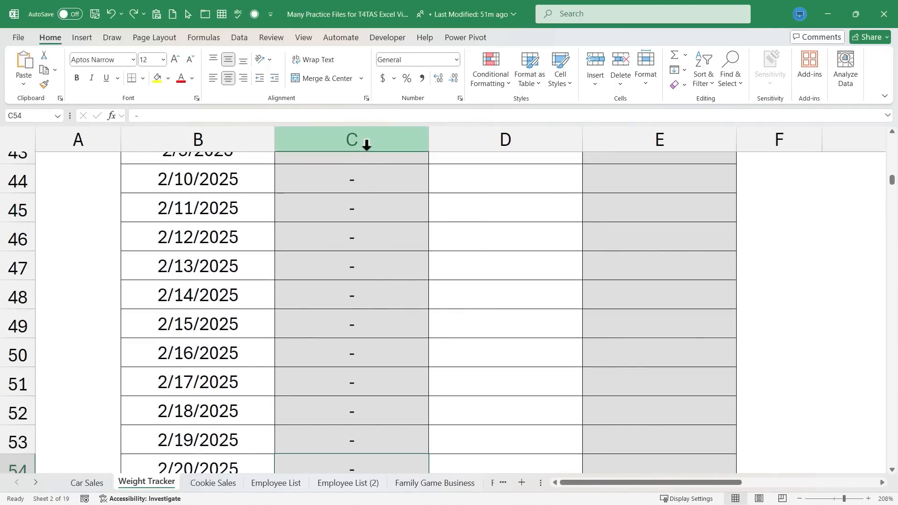
{"action": "left_click_drag", "start_coordinate": [892, 182], "coordinate": [891, 141]}
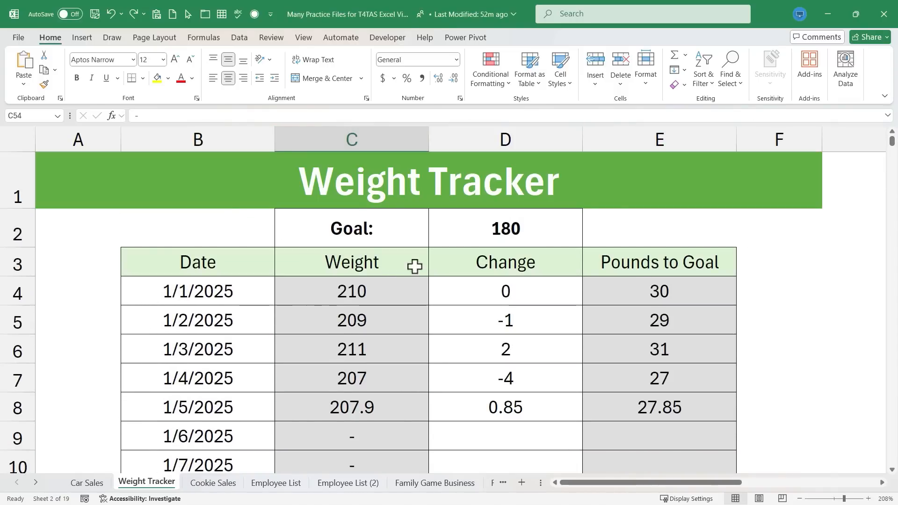
{"action": "left_click_drag", "start_coordinate": [893, 149], "coordinate": [855, 78]}
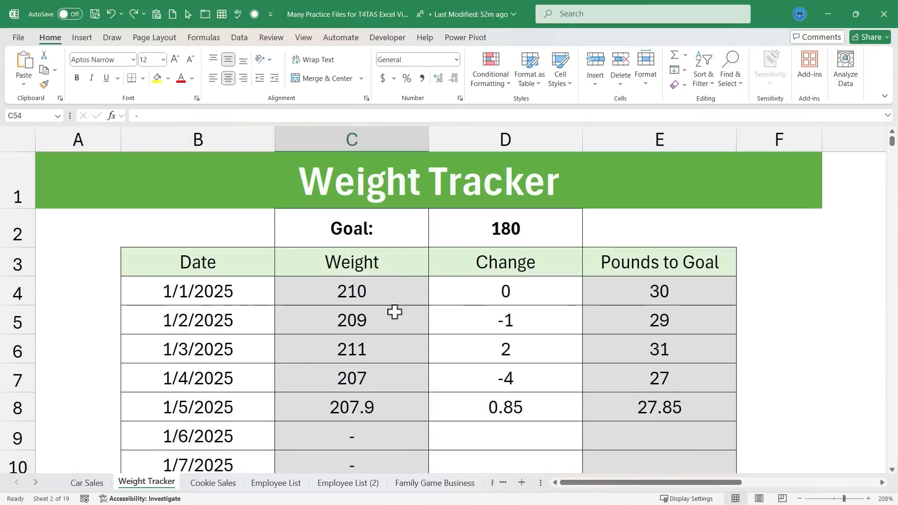
Step: Freeze the title, goal and heading rows above row 4, and check them against the rows further down the tracker
{"action": "left_click", "coordinate": [18, 293]}
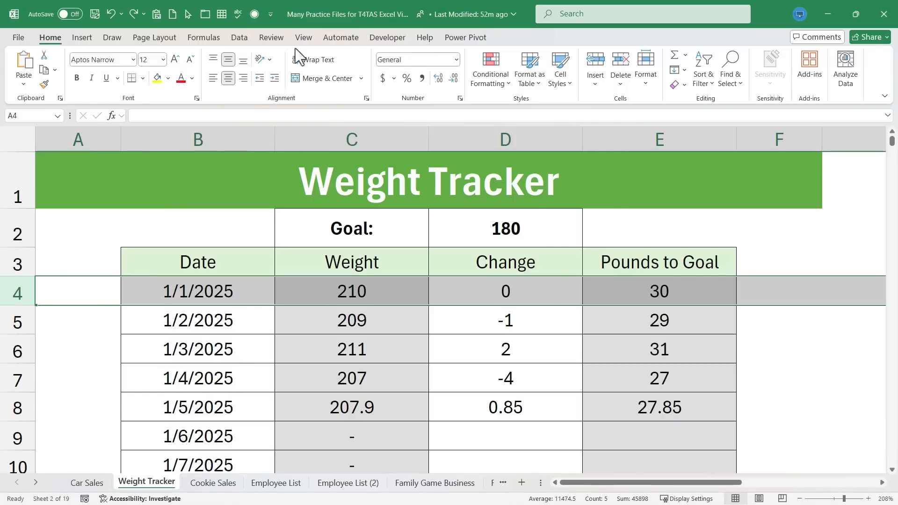
{"action": "left_click", "coordinate": [304, 39]}
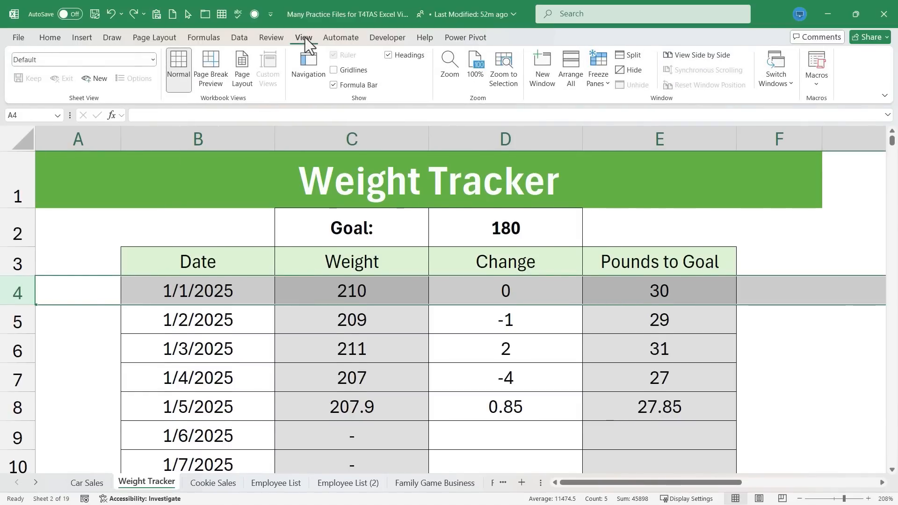
{"action": "left_click", "coordinate": [597, 66]}
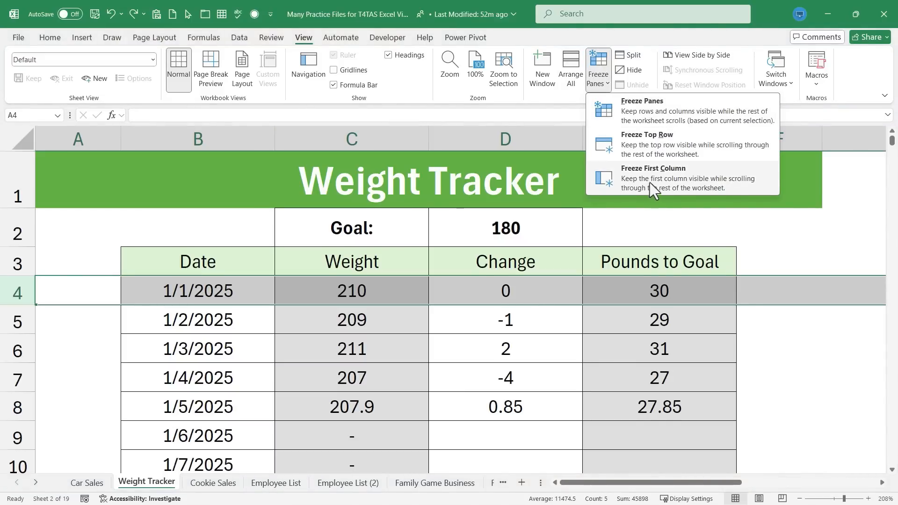
{"action": "left_click", "coordinate": [646, 109]}
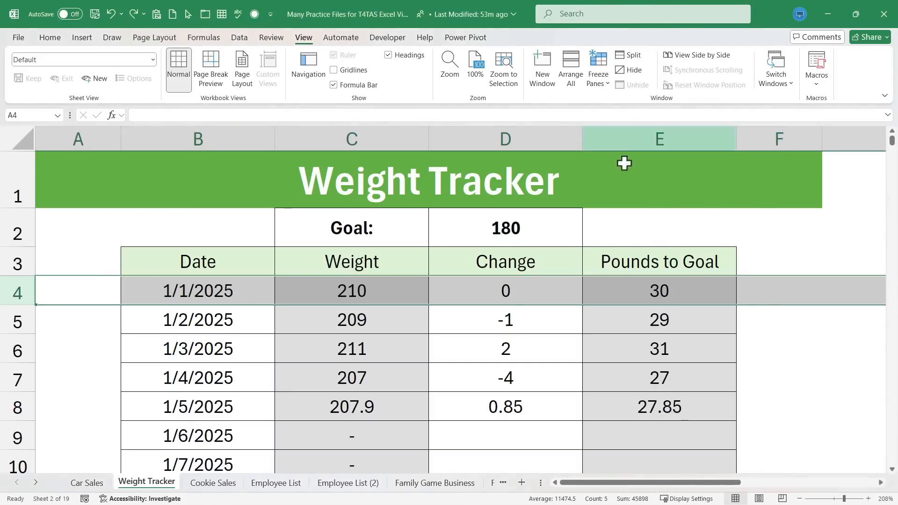
{"action": "left_click", "coordinate": [804, 345]}
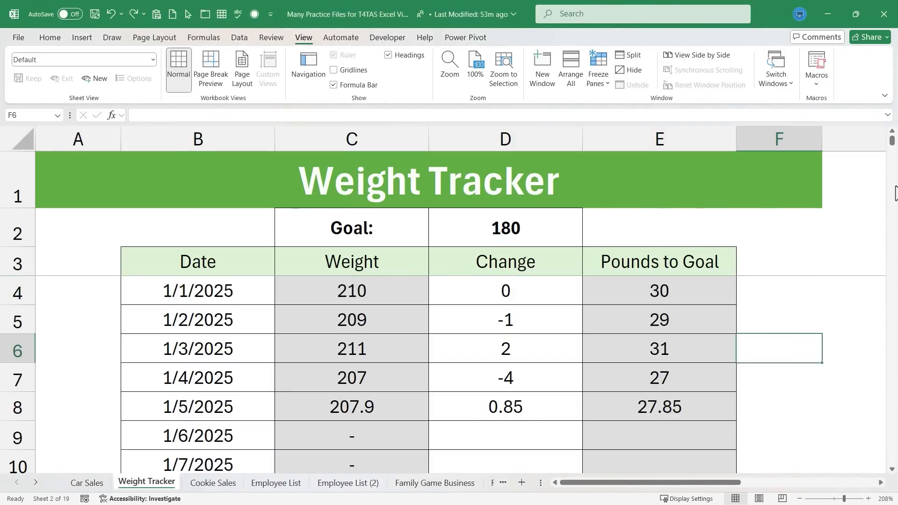
{"action": "left_click_drag", "start_coordinate": [892, 152], "coordinate": [893, 206]}
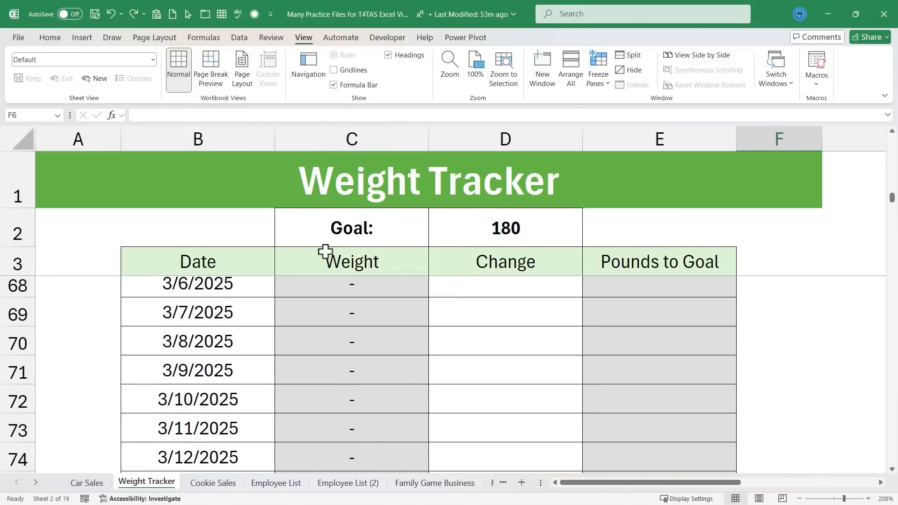
{"action": "left_click_drag", "start_coordinate": [892, 198], "coordinate": [895, 123]}
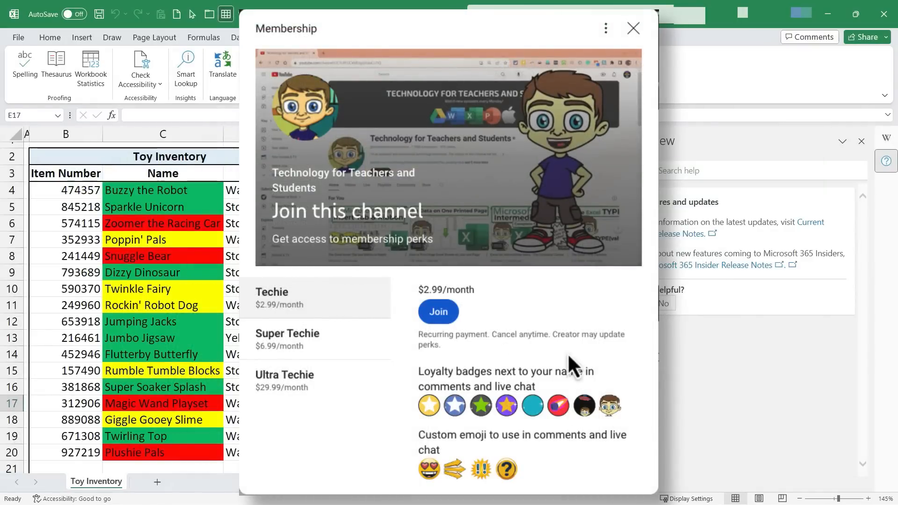
{"action": "scroll", "coordinate": [567, 352], "scroll_direction": "down", "scroll_amount": 3}
{"action": "scroll", "coordinate": [568, 353], "scroll_direction": "up", "scroll_amount": 3}
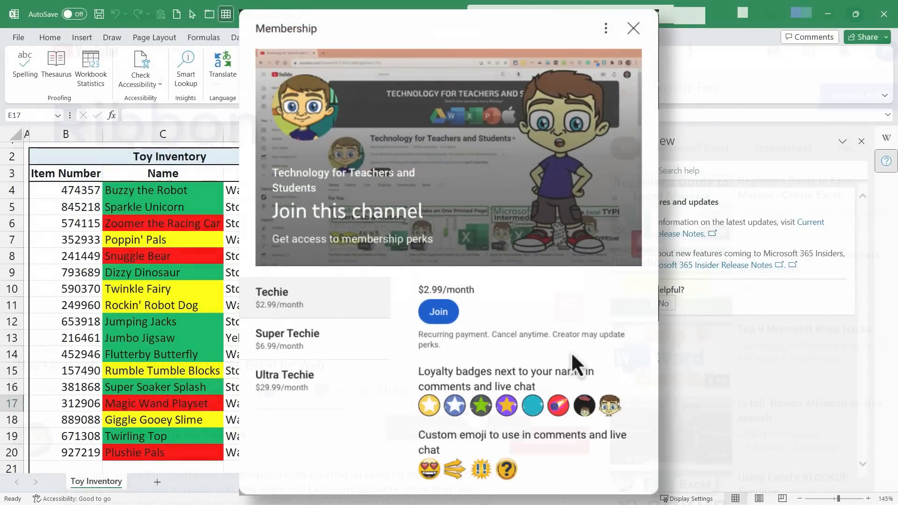